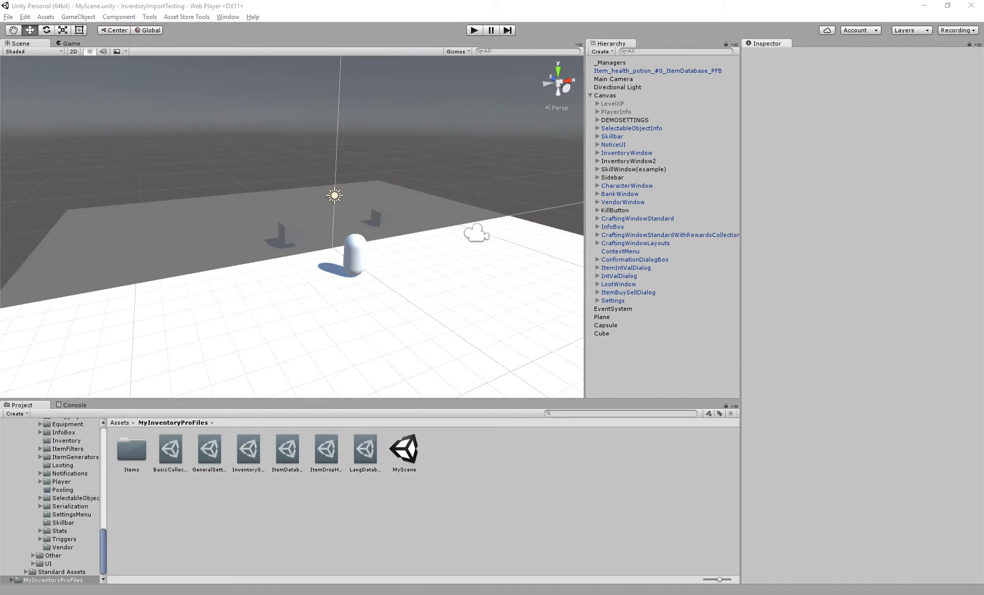
Step: Select the InventoryWindow object under Canvas, frame it in the scene and bring its UI Window component into view
click(627, 152)
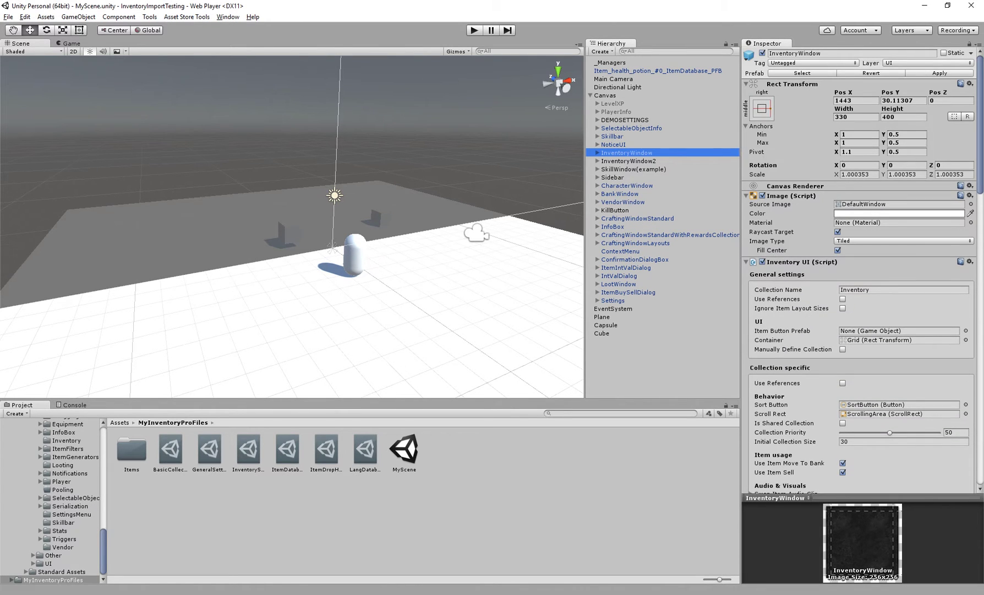
scroll(861, 270, down, 15)
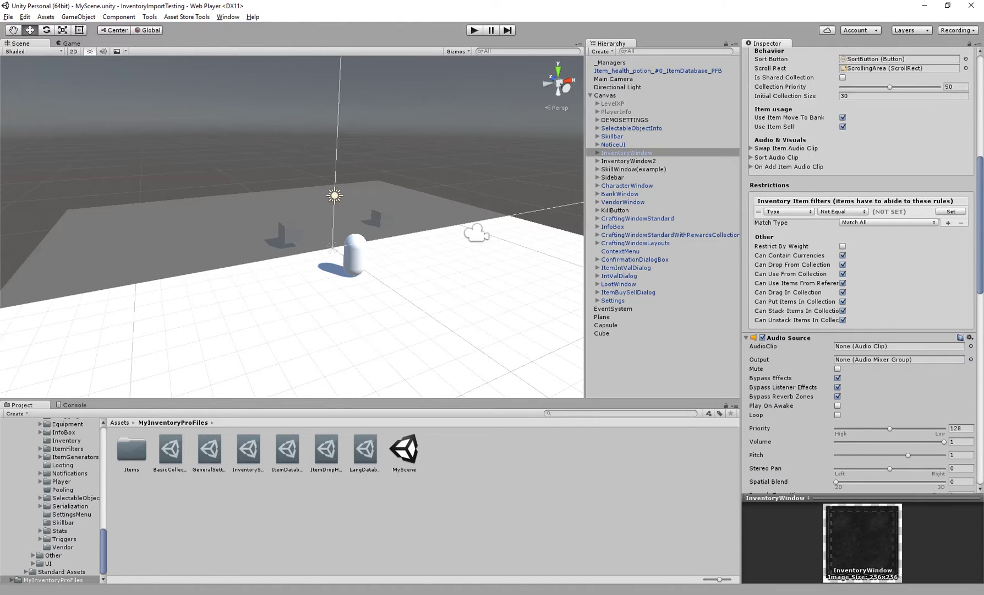
scroll(861, 270, down, 10)
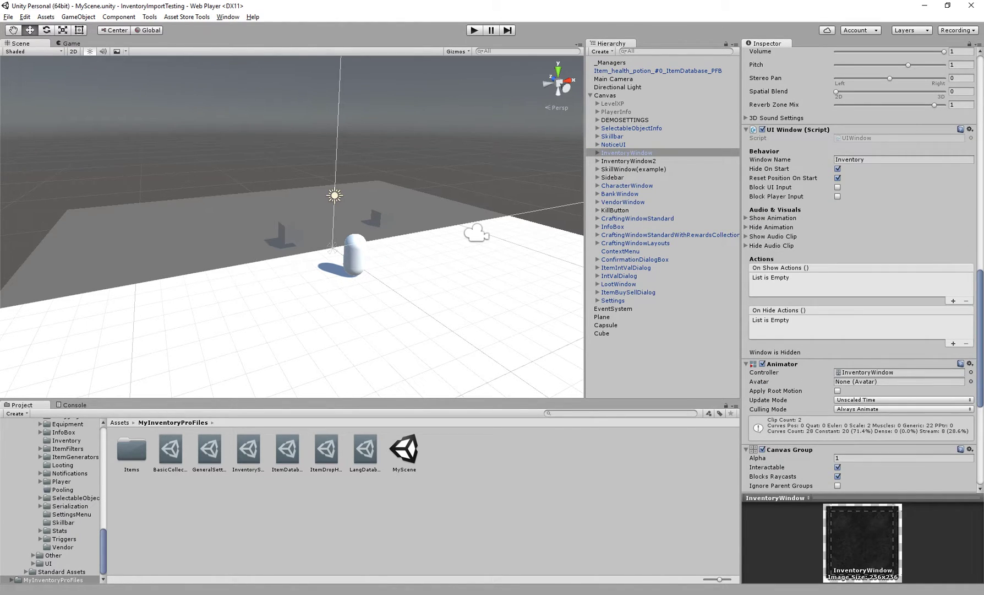
key(f)
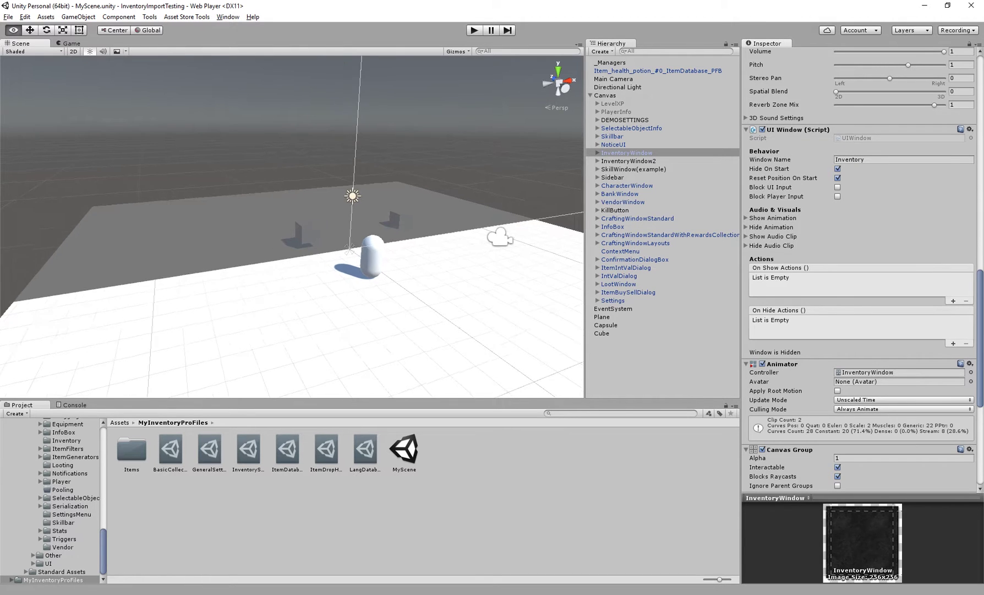
middle_drag(292, 225, 355, 222)
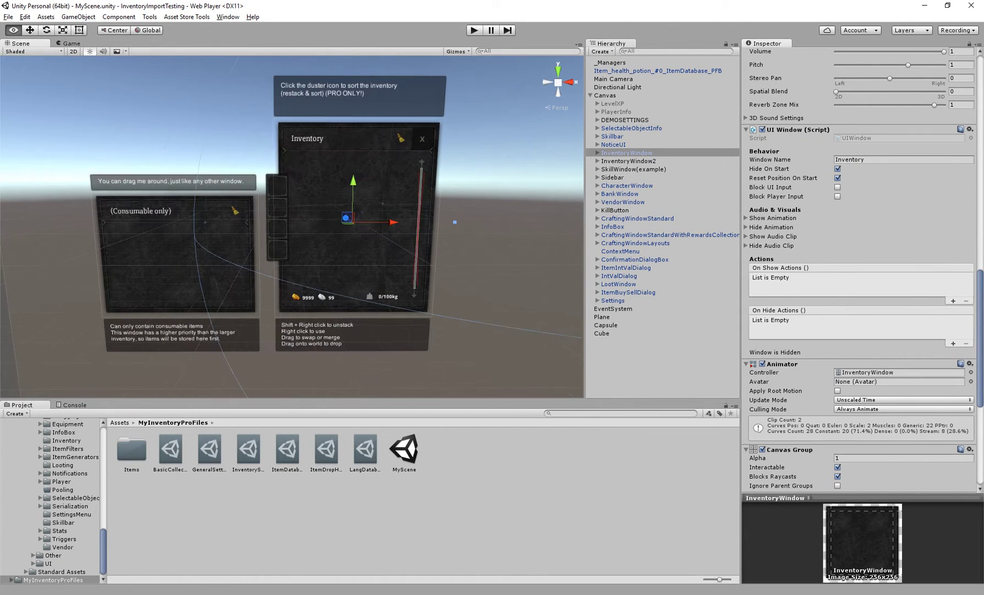
alt+drag(355, 222, 344, 207)
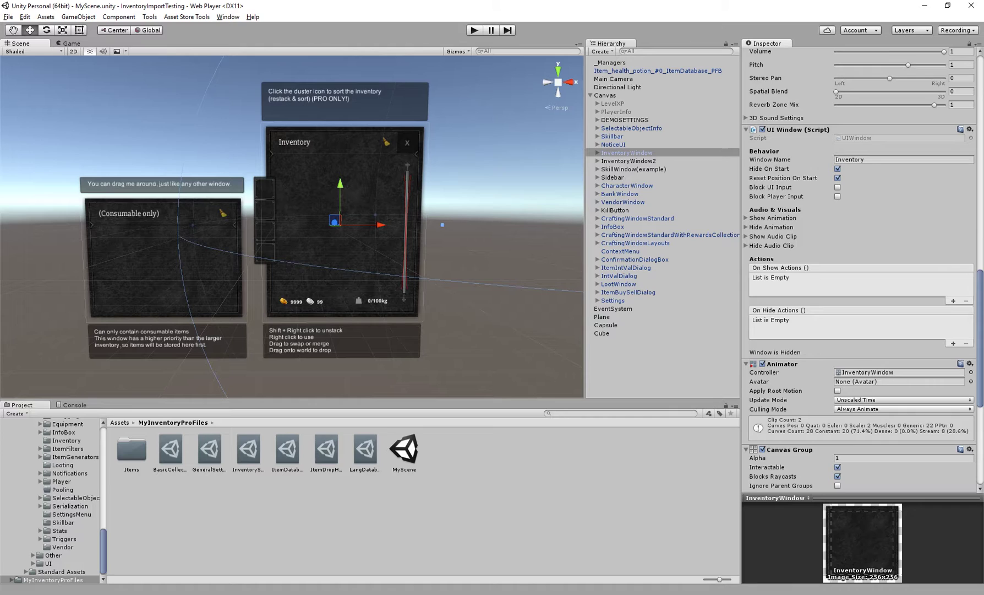
Step: Examine the Window Name, Hide On Start and Reset Position On Start settings of the inventory's UI Window component
click(771, 160)
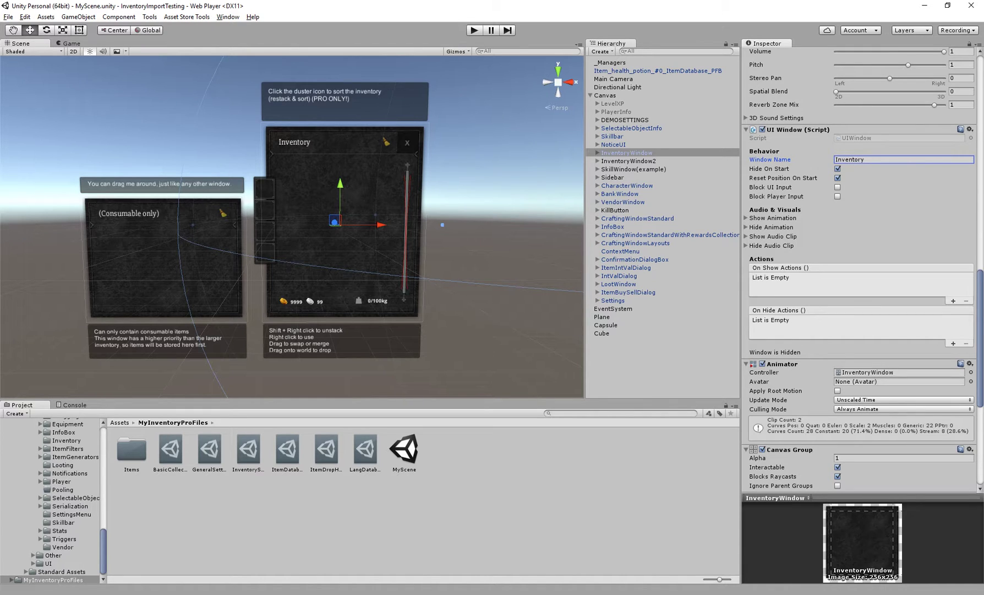
click(851, 160)
key(Tab)
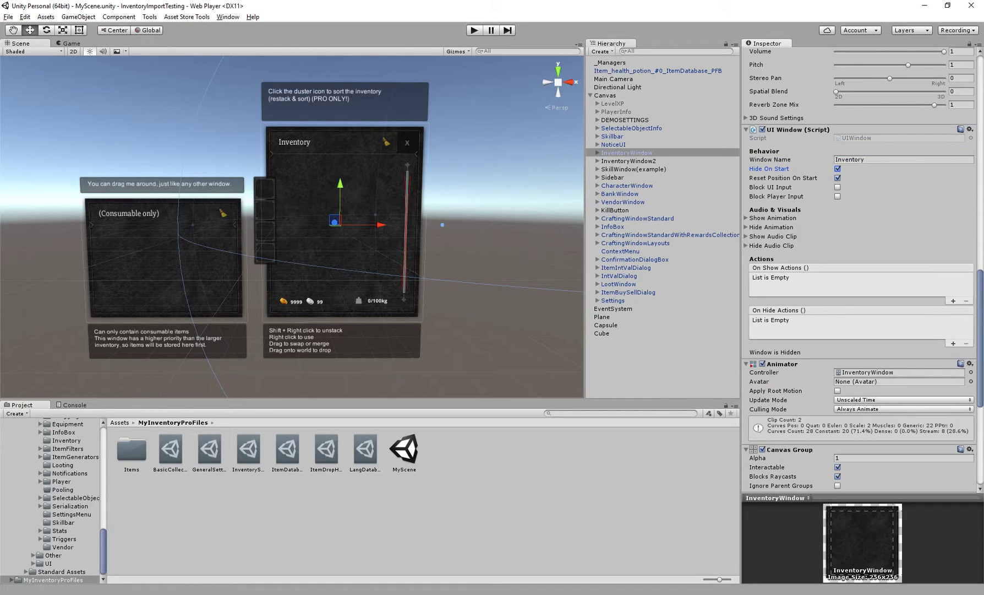
key(shift+Tab)
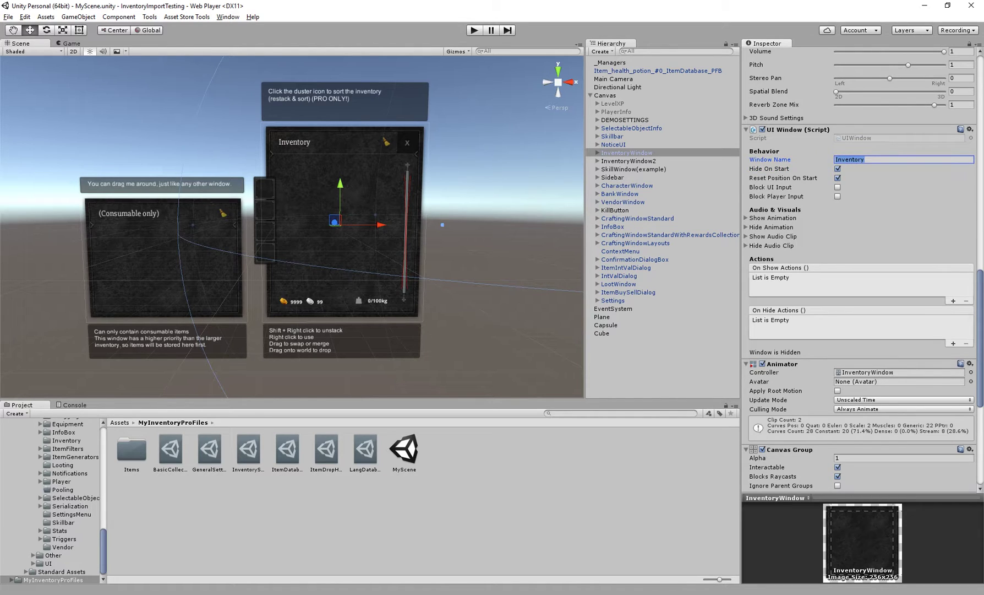
key(Tab)
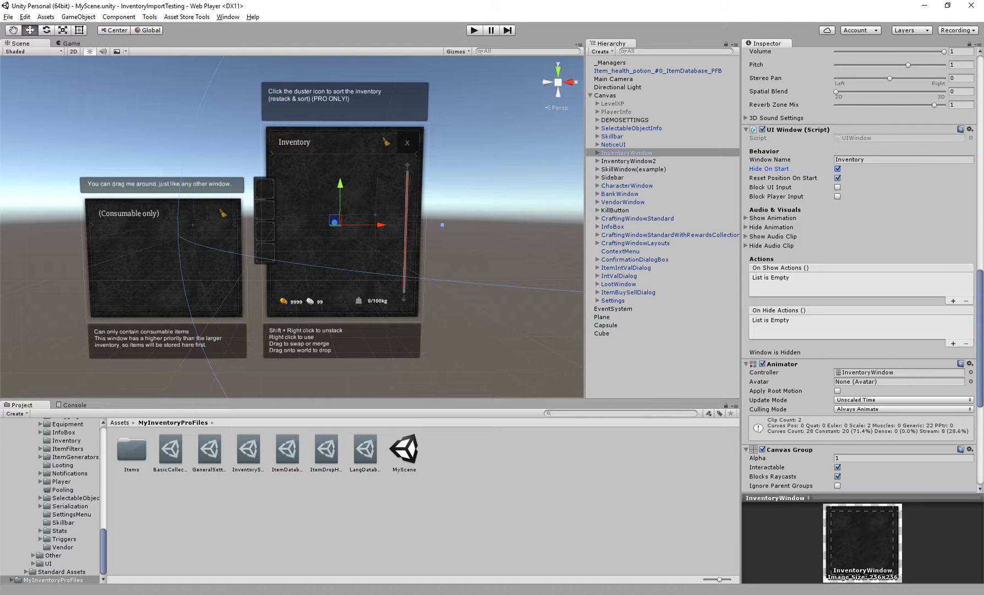
key(Tab)
Step: Survey the windows placed around the canvas in the scene, then run the game and inspect the canvas in the Scene view
alt+right_drag(353, 220, 309, 237)
middle_drag(325, 222, 355, 204)
alt+right_drag(355, 204, 319, 222)
middle_drag(320, 222, 449, 199)
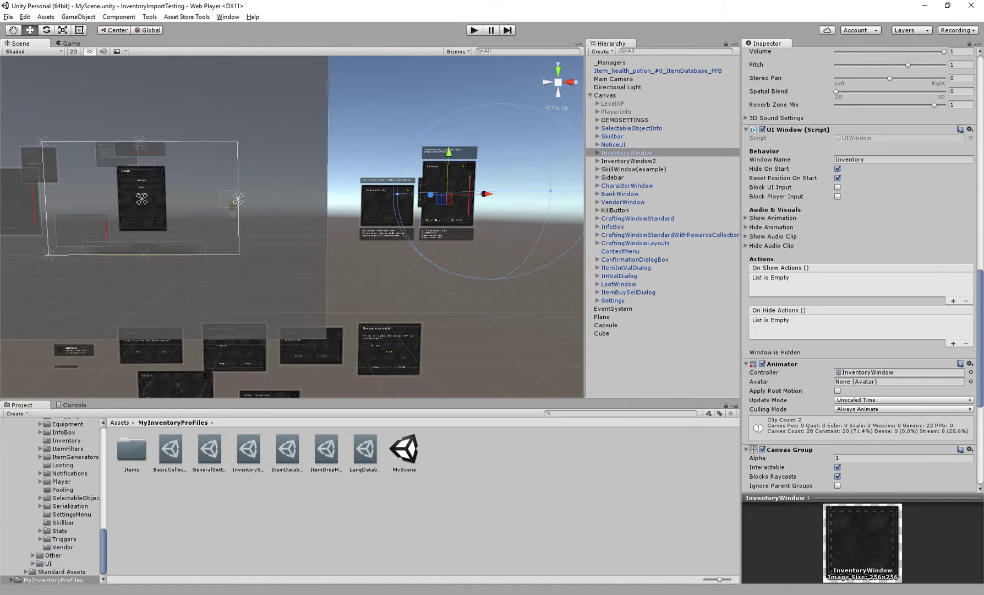
key(ctrl+p)
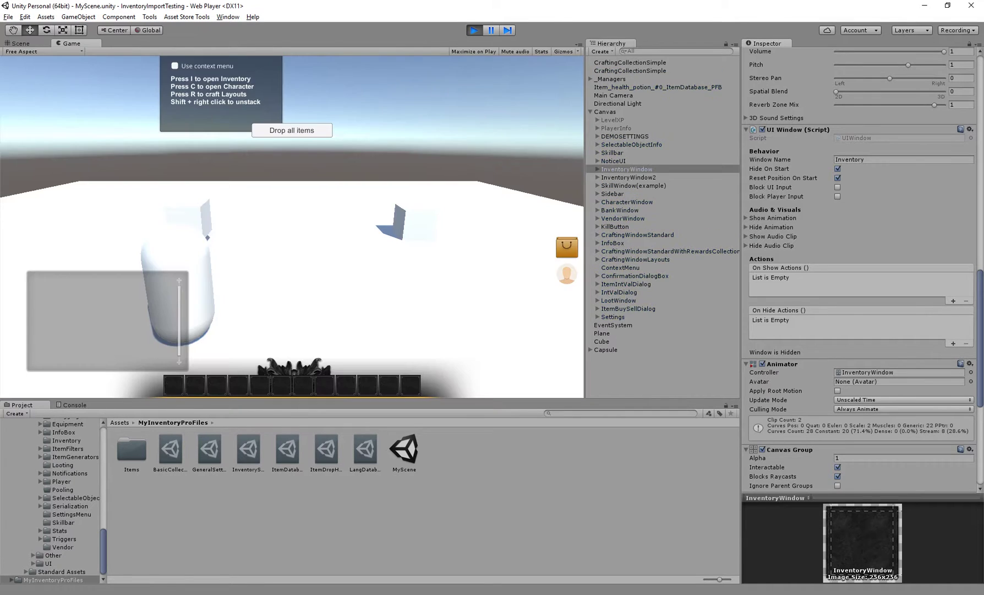
click(21, 44)
right_drag(220, 193, 320, 220)
alt+middle_drag(320, 221, 306, 257)
alt+right_drag(306, 257, 332, 259)
alt+middle_drag(333, 258, 322, 259)
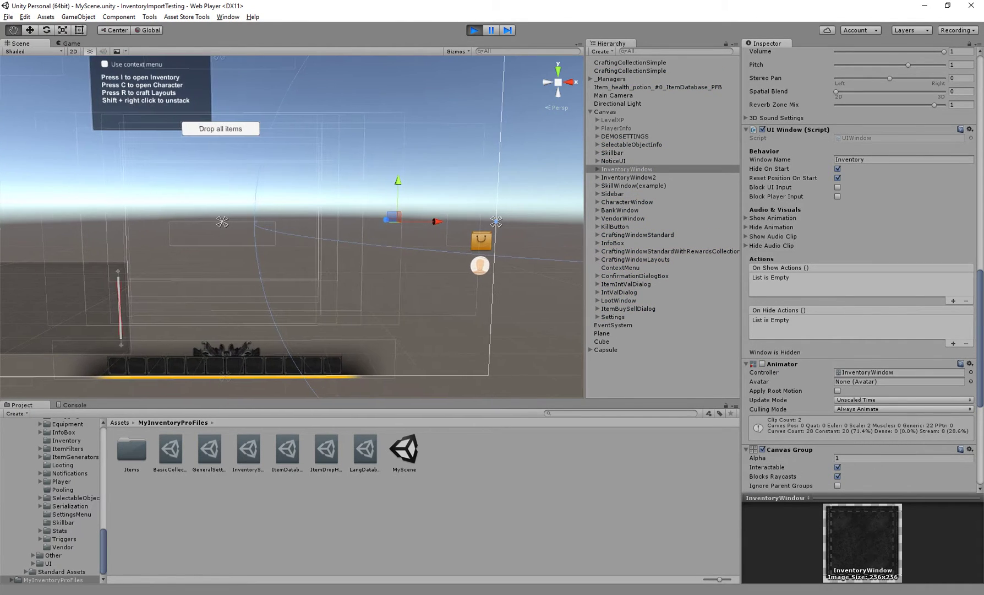
Step: Open the inventory in the running game and inspect its position on the canvas in the Scene view
key(ctrl+2)
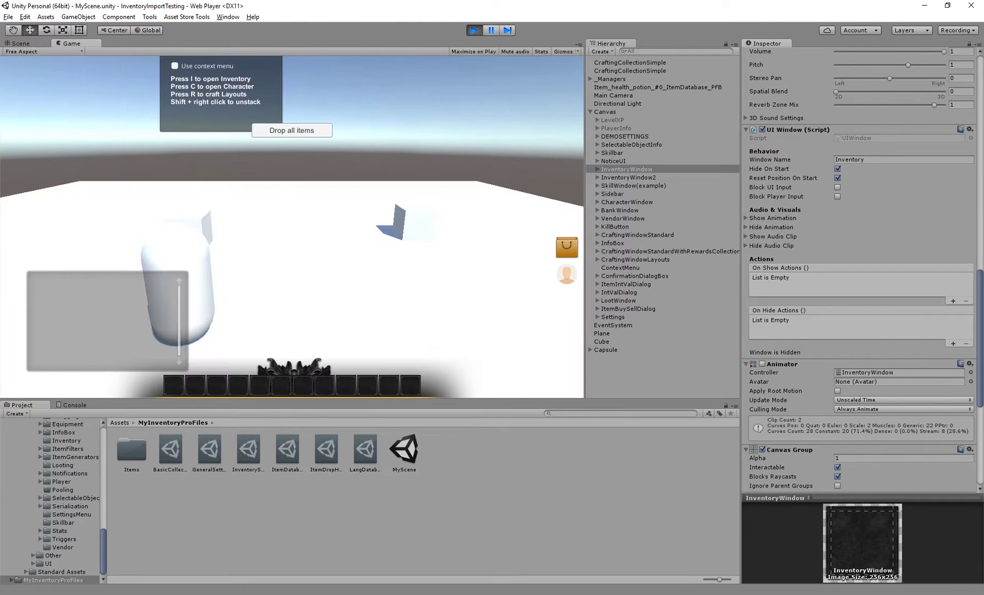
key(i)
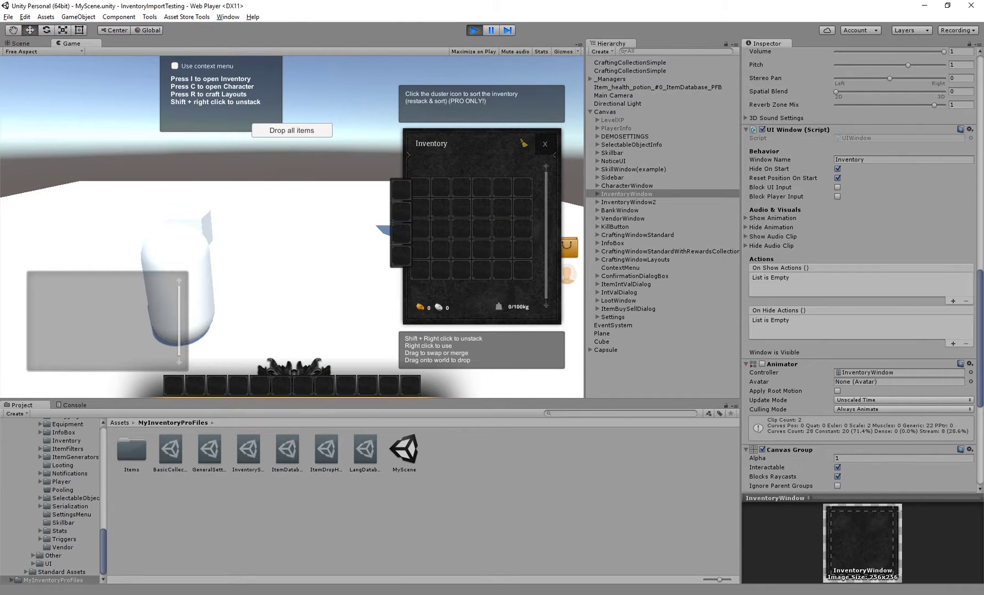
key(ctrl+1)
alt+middle_drag(330, 221, 305, 234)
alt+drag(305, 234, 325, 217)
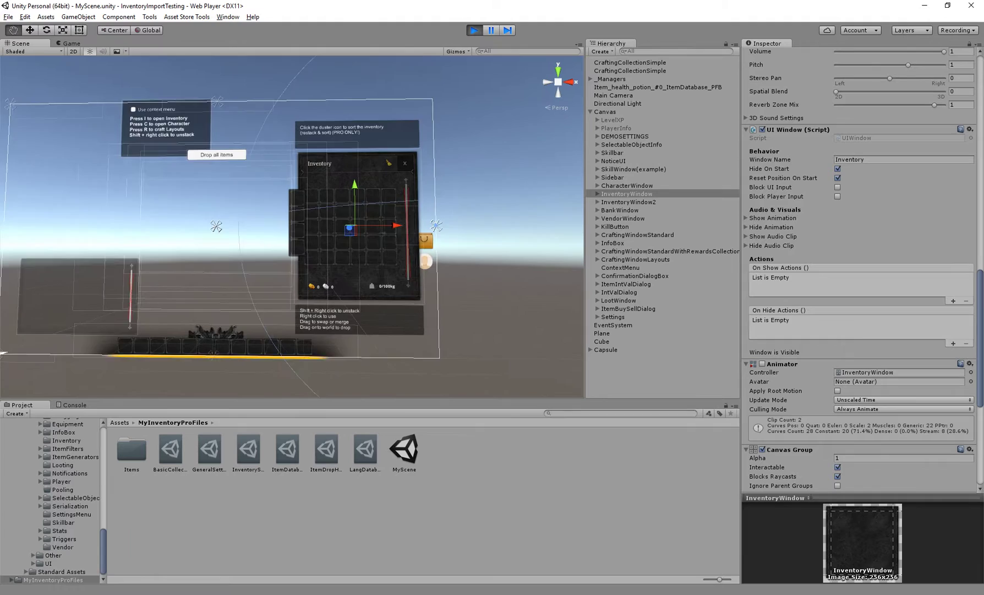
alt+middle_drag(325, 217, 221, 234)
middle_drag(292, 226, 331, 210)
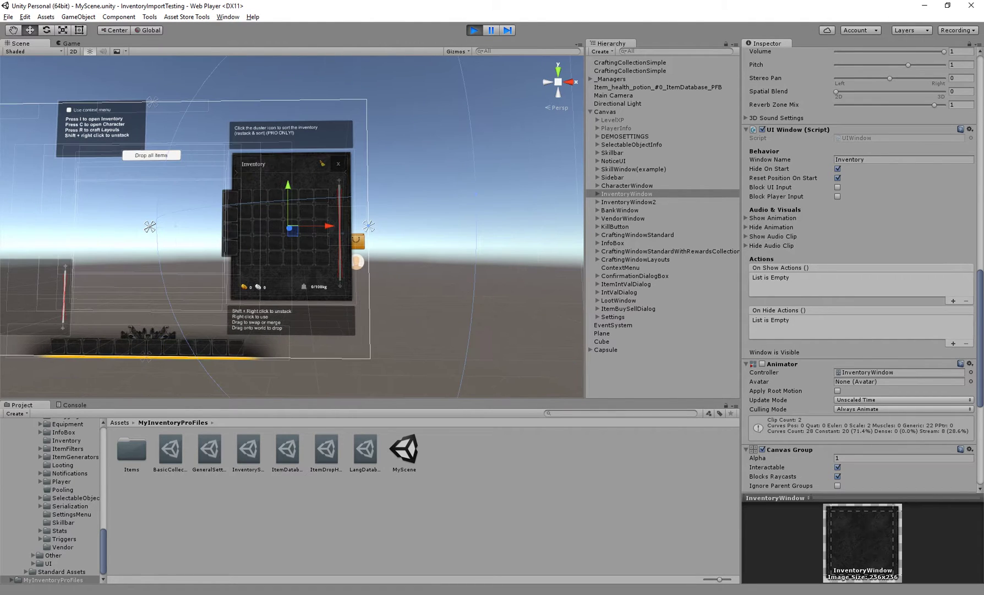
scroll(292, 225, down, 4)
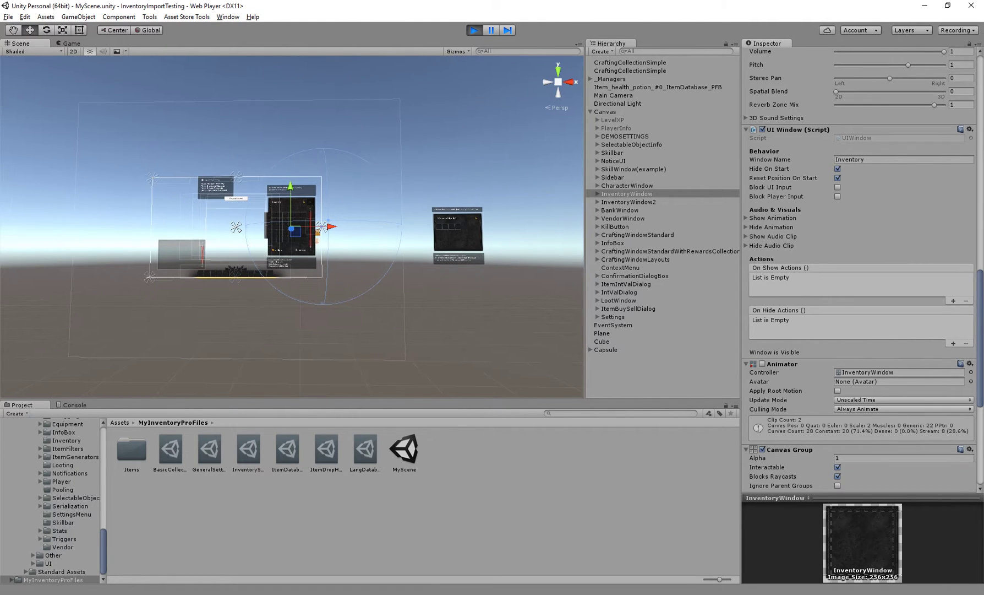
Step: Stop the game, survey the windows laid out around the canvas and return the scene view to the inventory window
key(ctrl+p)
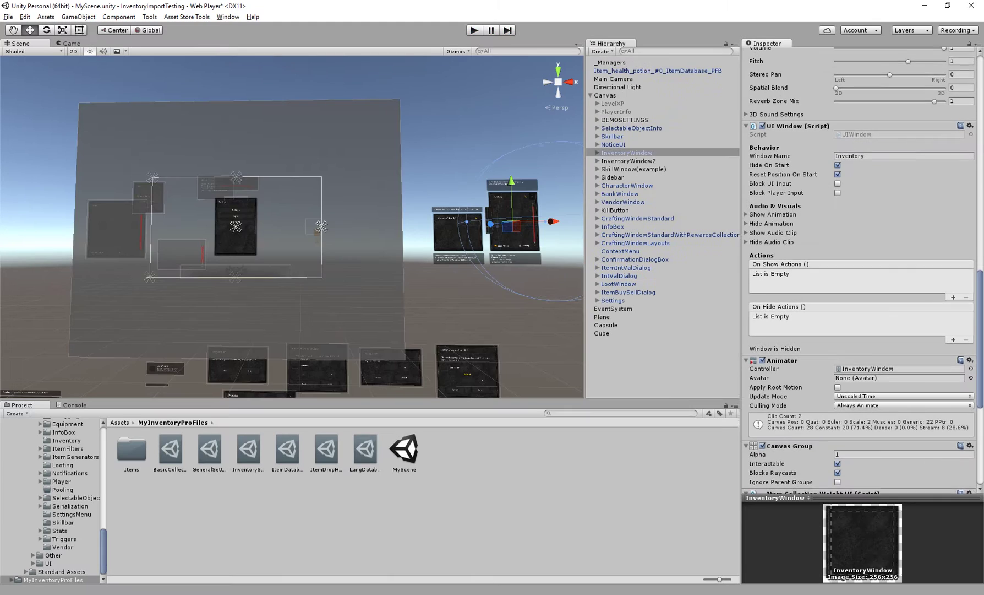
middle_drag(292, 226, 290, 153)
mouse_move(290, 152)
alt+mouse_down()
mouse_move(369, 157)
mouse_move(295, 151)
alt+mouse_up()
middle_drag(295, 152, 287, 256)
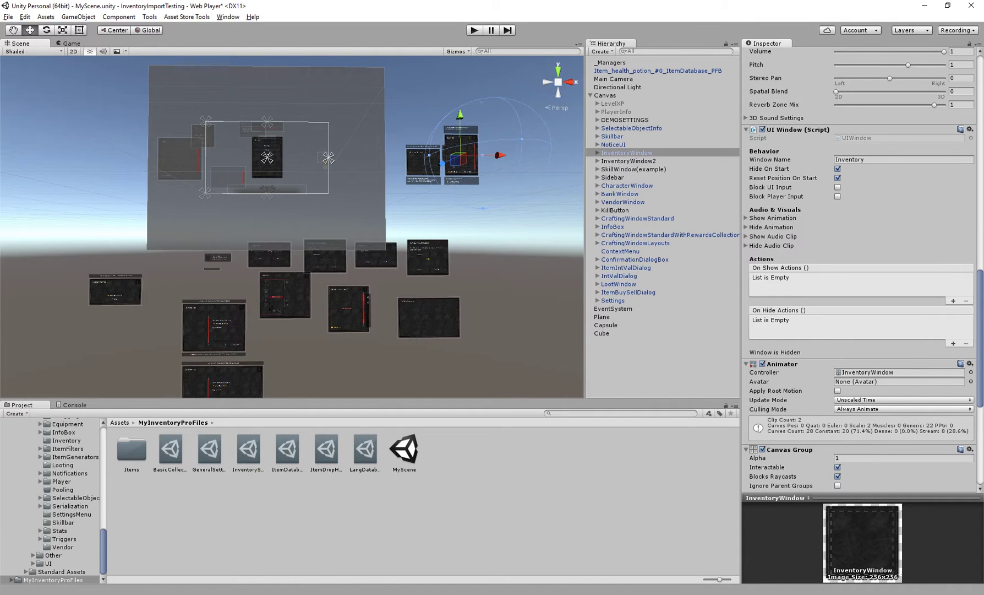
middle_drag(352, 181, 200, 297)
alt+right_drag(199, 297, 287, 293)
middle_drag(286, 294, 282, 185)
alt+right_drag(282, 185, 317, 185)
middle_drag(316, 185, 303, 209)
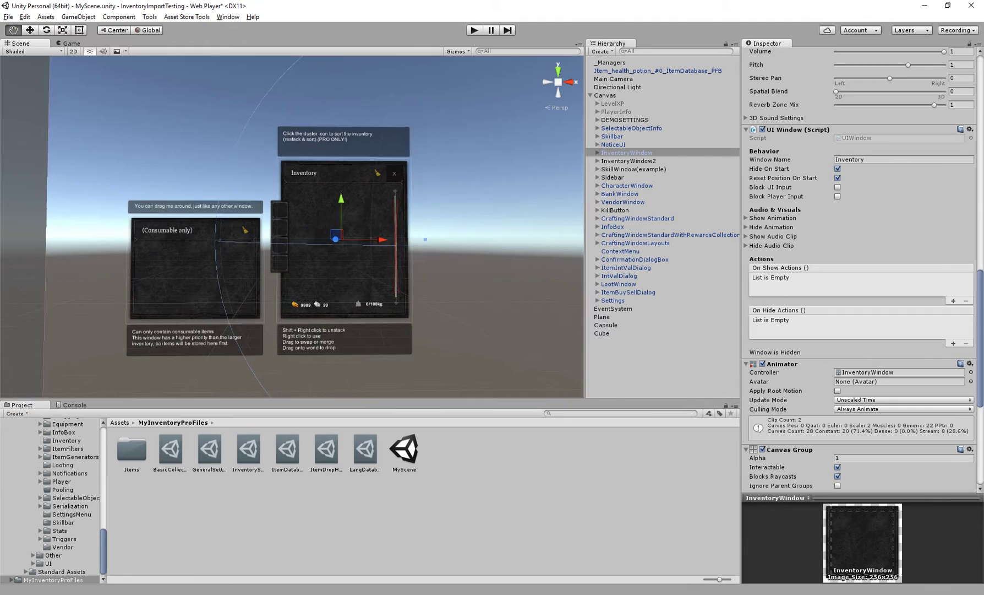
alt+drag(302, 210, 327, 210)
Step: Examine the Block UI Input option of the inventory's UI Window component
click(771, 187)
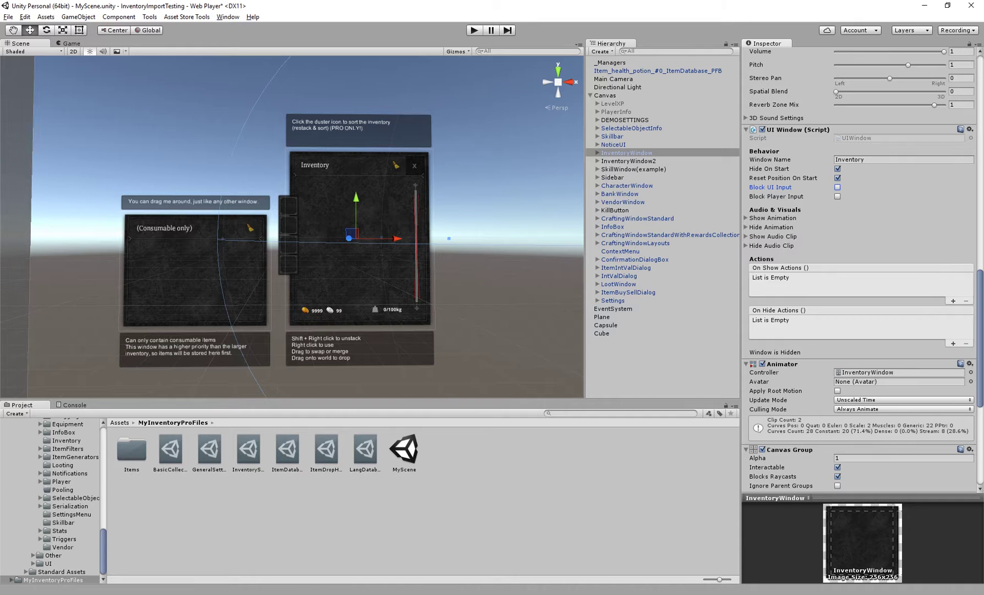
scroll(291, 225, up, 3)
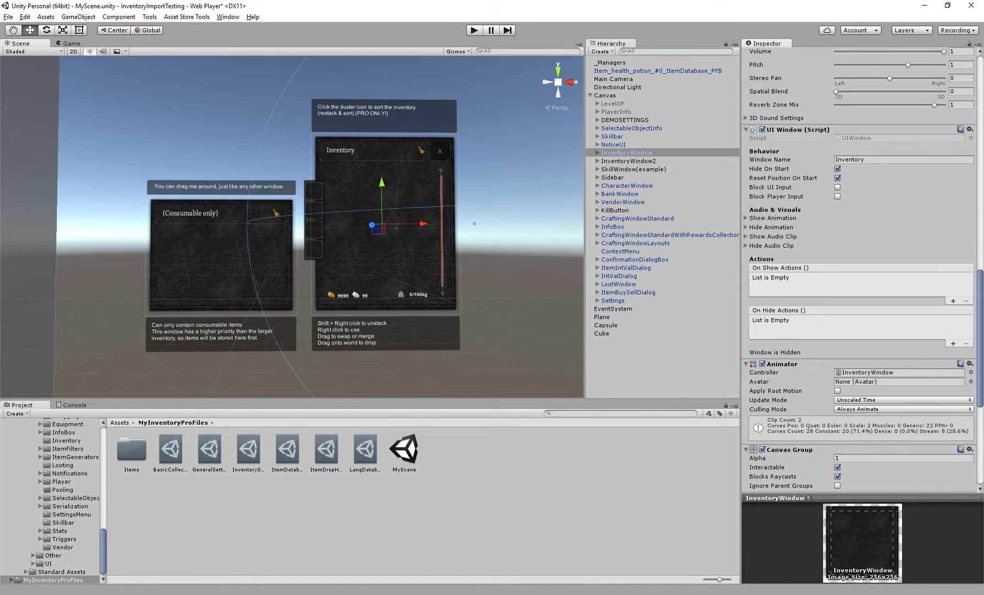
click(770, 187)
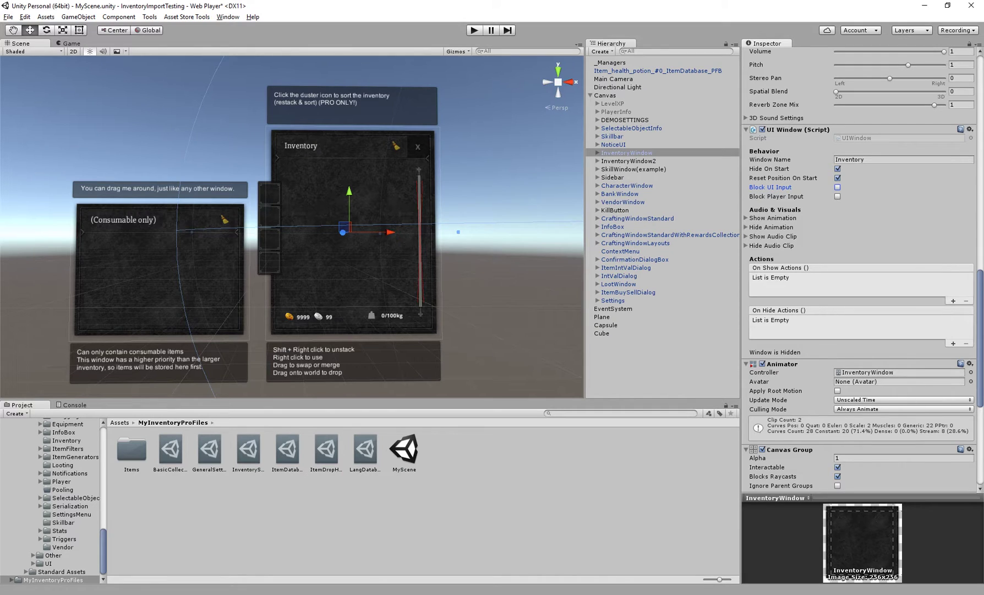
Step: Select and frame IntValDialog, and examine the Block UI Input option in its UI Window component
double_click(620, 275)
scroll(330, 231, up, 10)
middle_drag(331, 231, 302, 236)
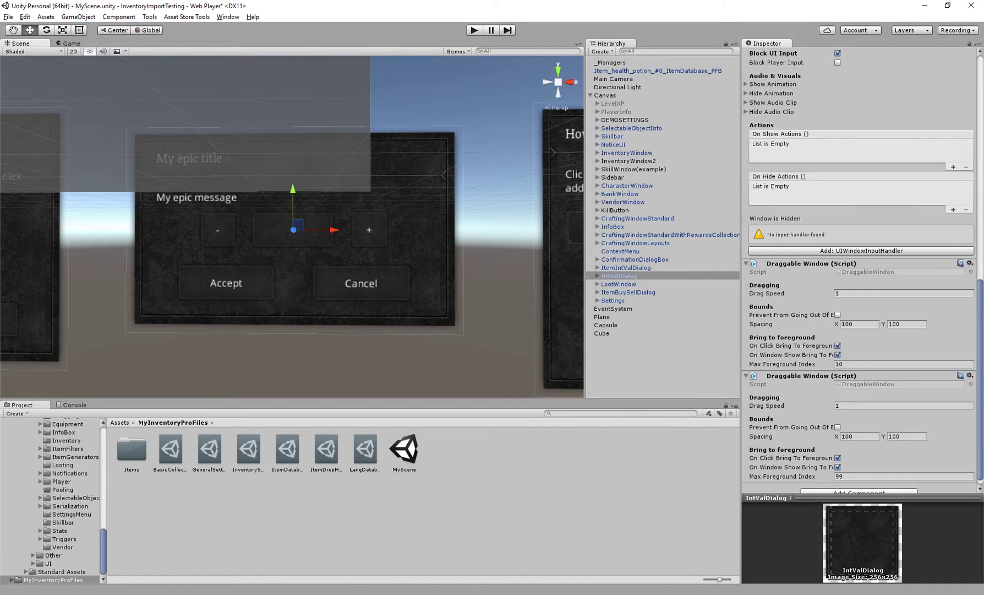
scroll(861, 264, up, 5)
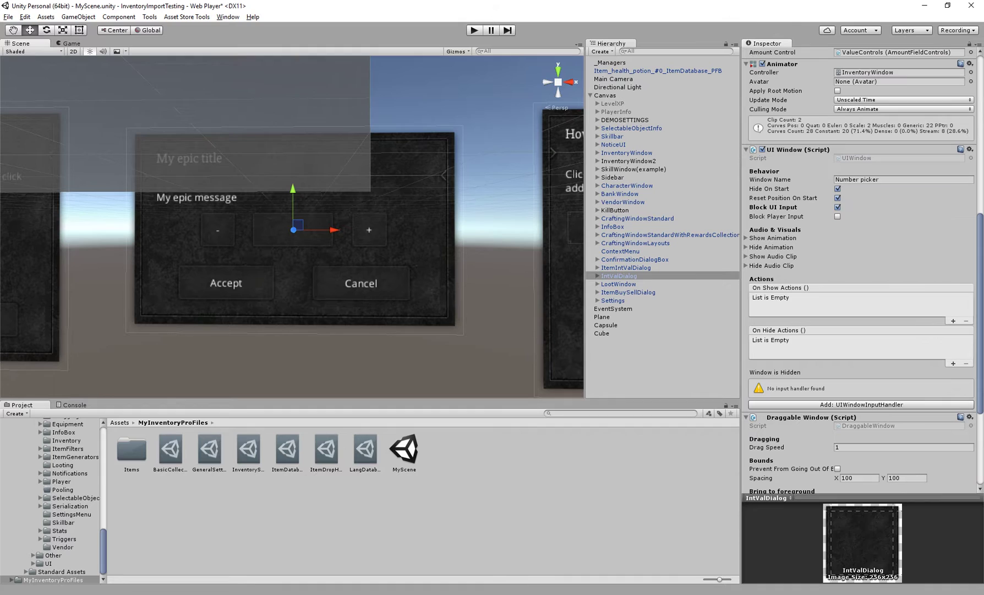
click(773, 208)
scroll(292, 225, down, 3)
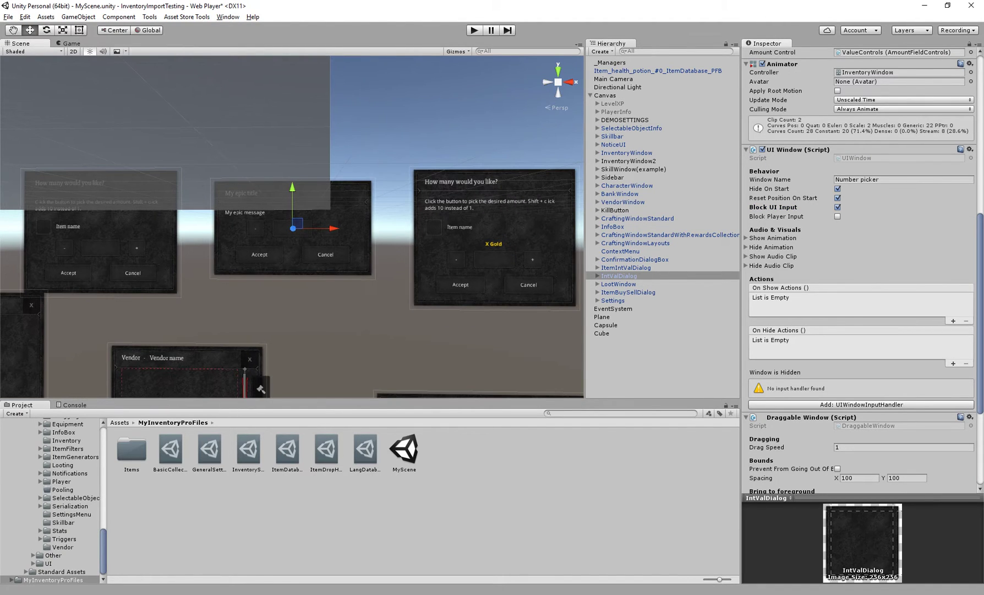
Step: Return to the inventory window in the scene, select InventoryWindow with its children collapsed and show its UI Window component
middle_drag(385, 110, 150, 341)
middle_drag(292, 181, 220, 307)
scroll(292, 225, up, 3)
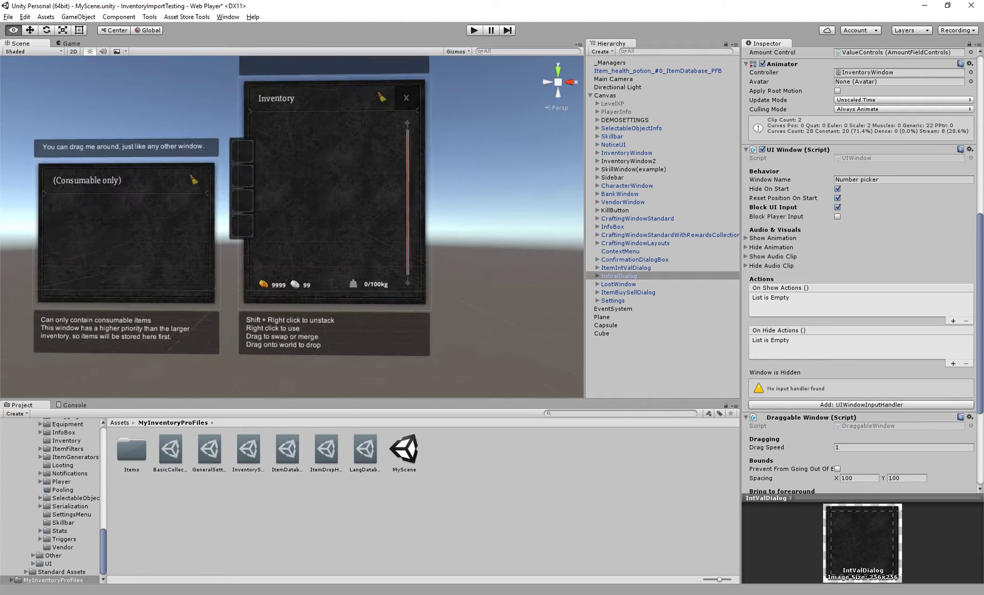
middle_drag(325, 193, 340, 219)
click(326, 239)
click(605, 194)
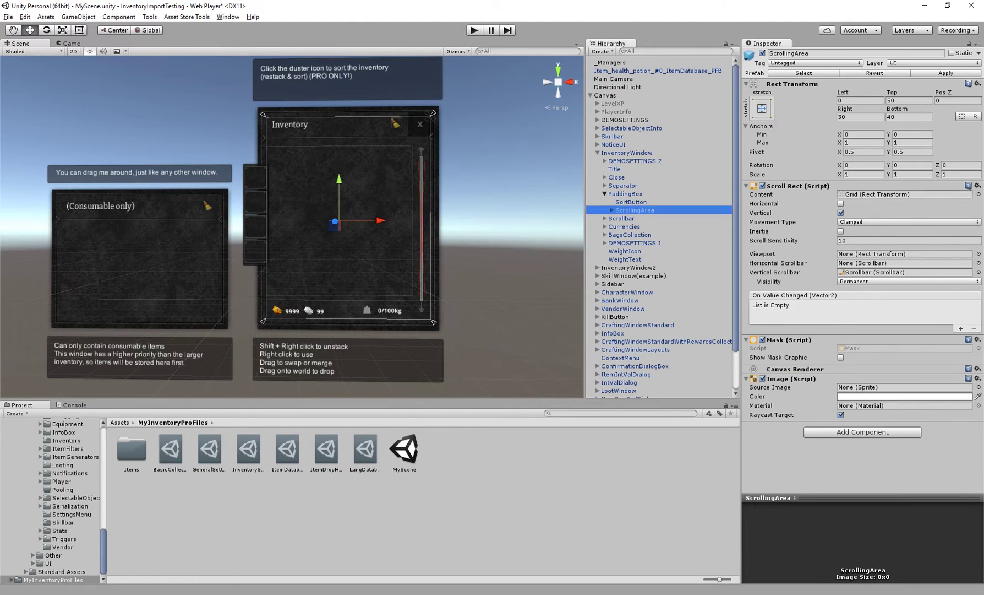
click(627, 153)
click(598, 152)
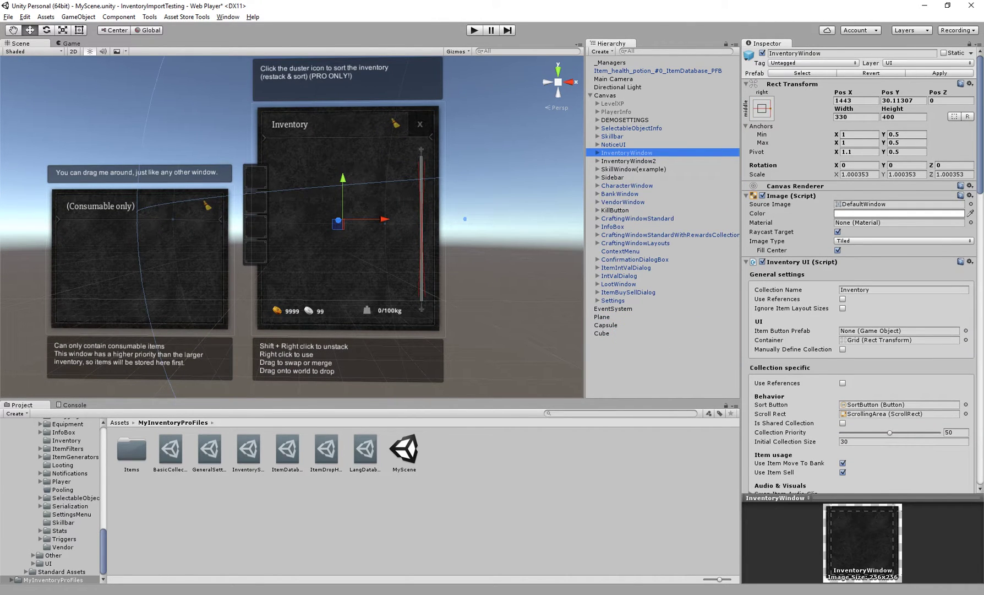
scroll(859, 270, down, 15)
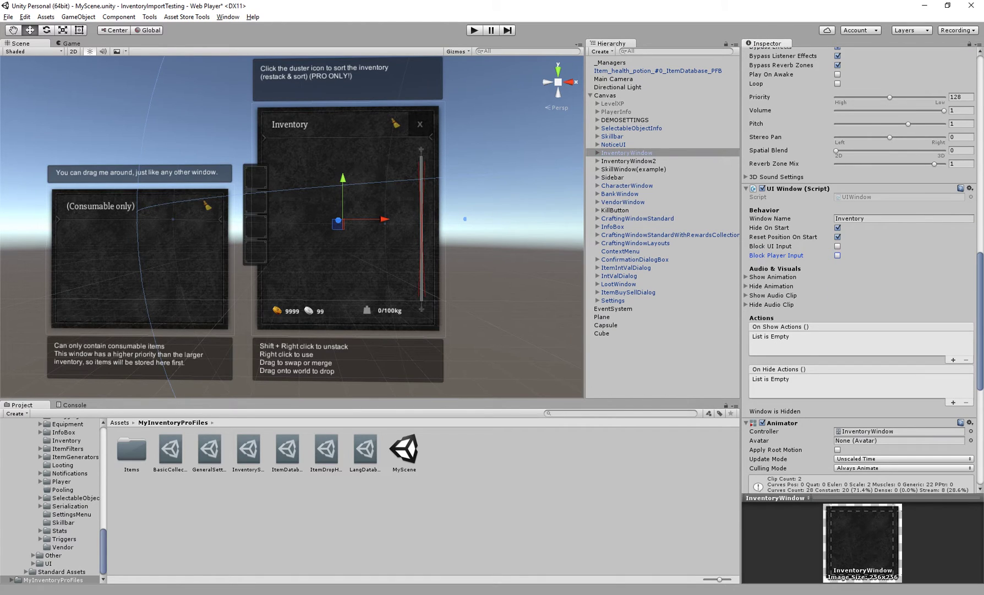
Step: Examine the Block Player Input option of the inventory's UI Window component
mouse_move(342, 220)
right_down()
mouse_move(345, 209)
mouse_move(348, 217)
right_up()
alt+drag(348, 218, 345, 220)
click(776, 256)
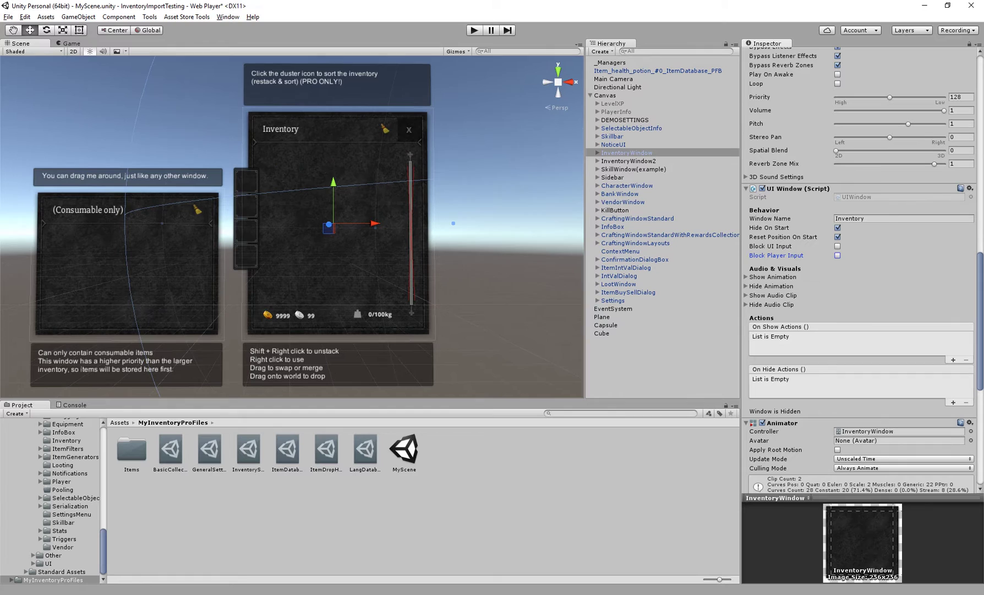
Step: Expand the Show Animation and Hide Animation settings of the inventory's UI Window component
scroll(859, 270, down, 5)
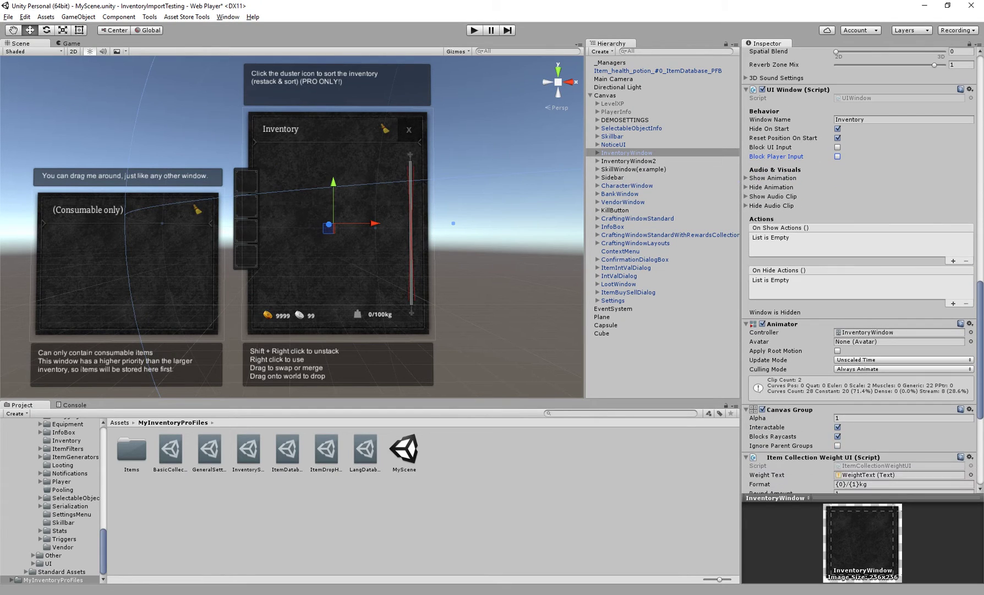
click(772, 167)
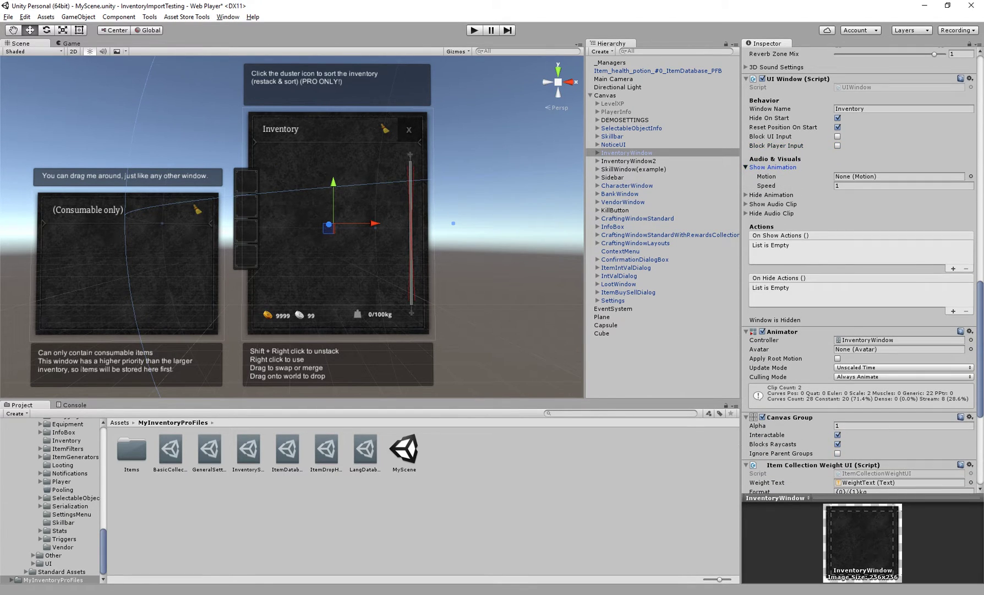
click(771, 195)
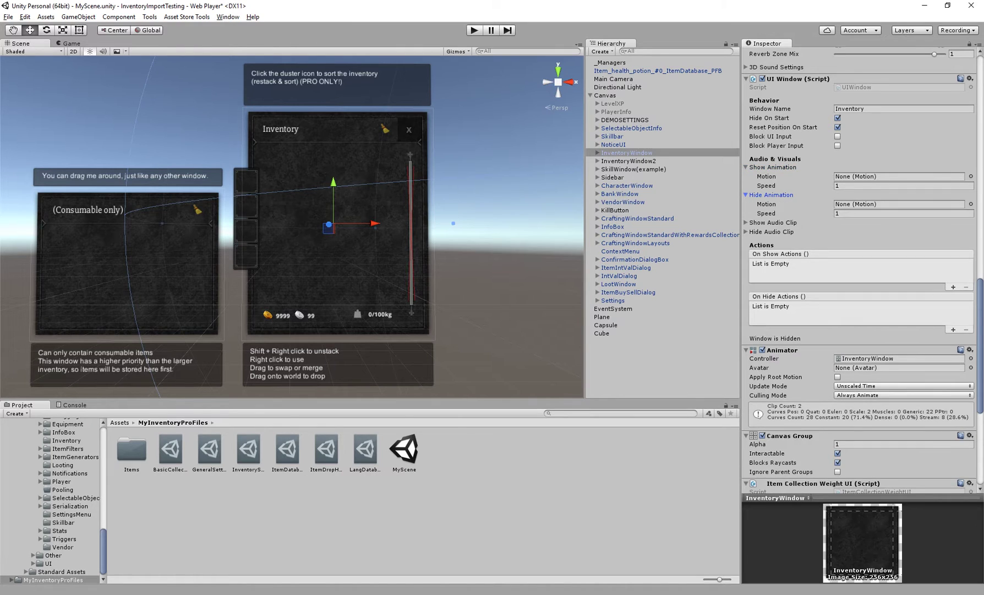
Step: Collapse the animation settings of the inventory's UI Window component and examine its Show Audio Clip and Hide Audio Clip settings
click(771, 194)
click(772, 168)
click(772, 186)
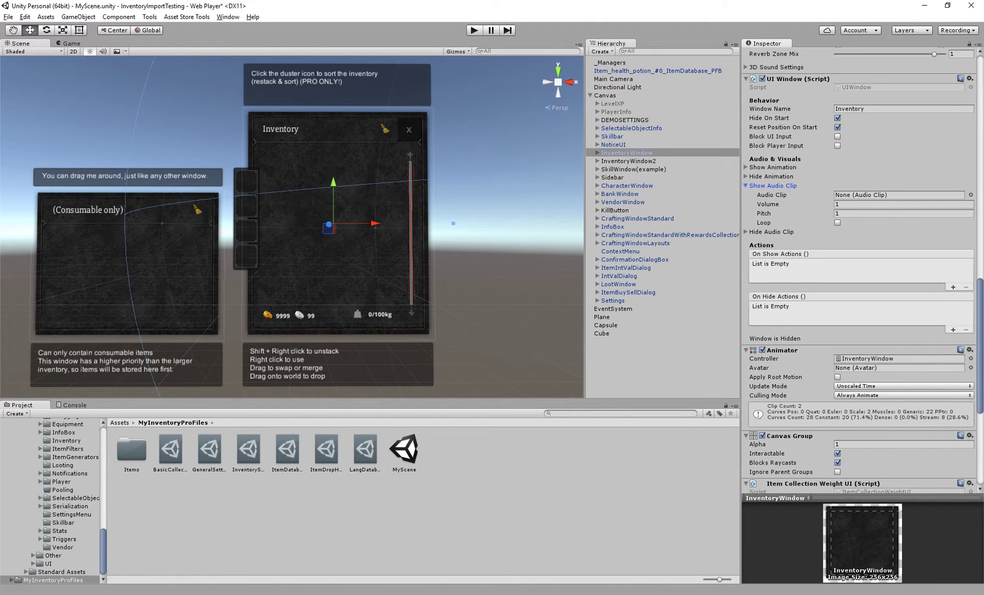
click(772, 232)
click(772, 186)
click(771, 195)
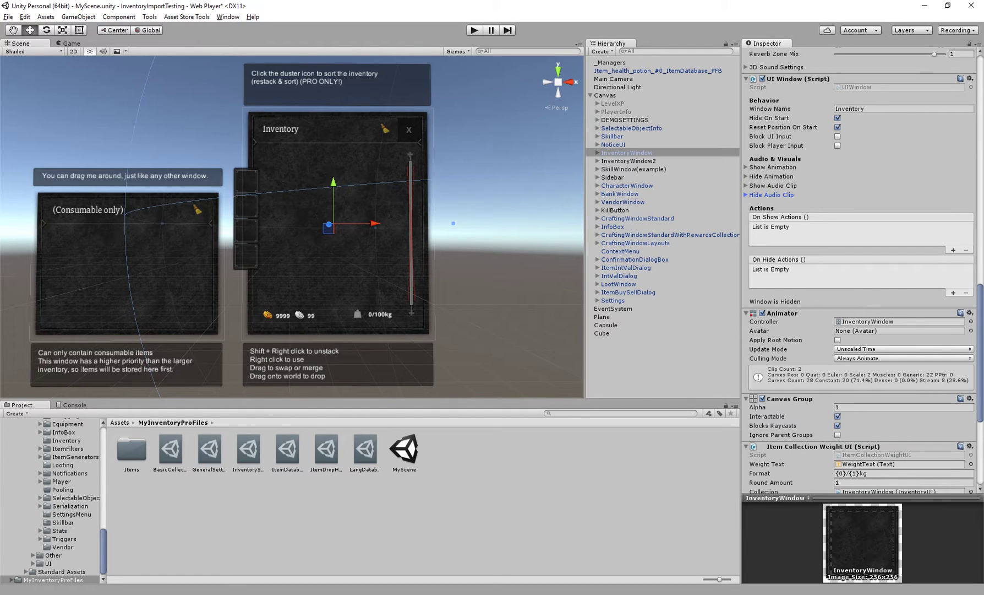
Step: Add an entry to the inventory's On Show Actions list and remove it again
click(954, 249)
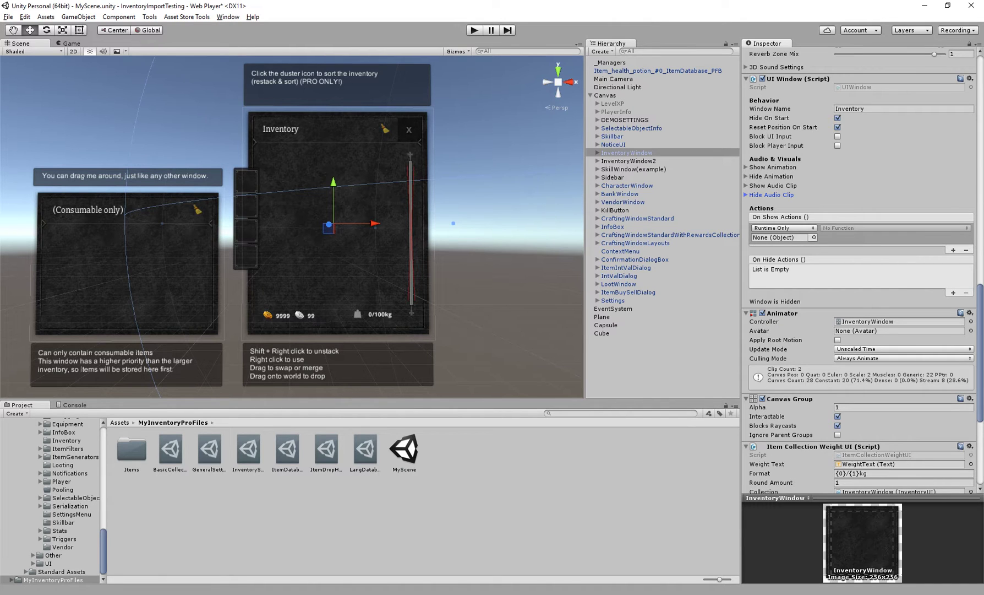
click(892, 238)
click(967, 250)
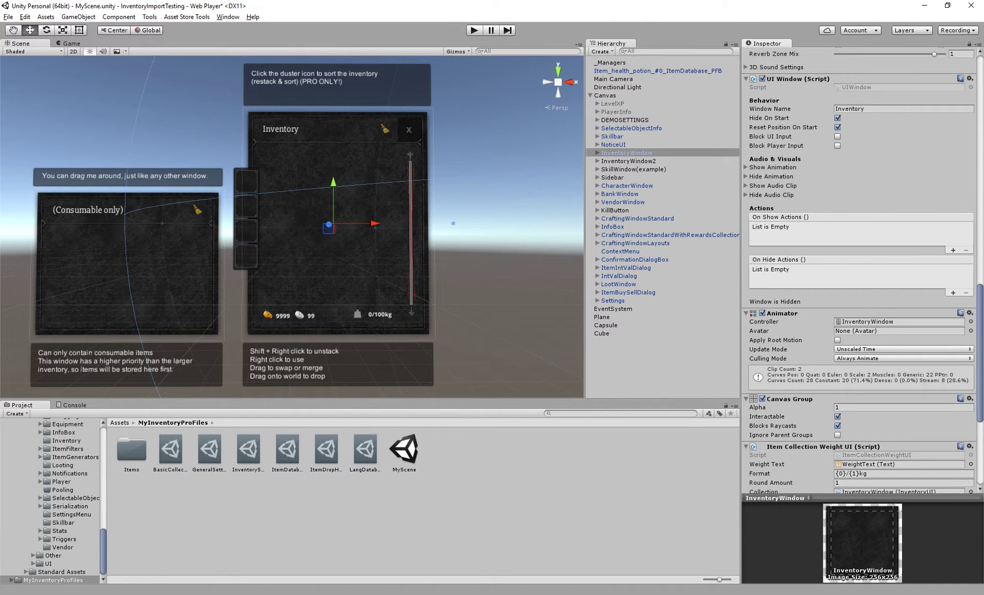
Step: Locate the InventoryWindow controller assigned to the inventory's Animator component in the project and open it for viewing
scroll(859, 270, up, 3)
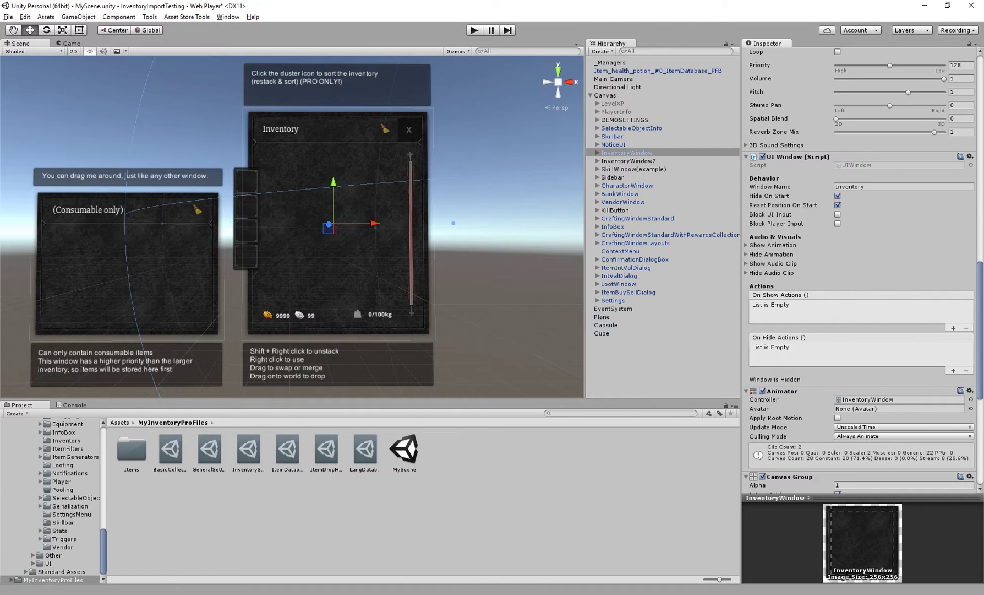
scroll(859, 270, down, 6)
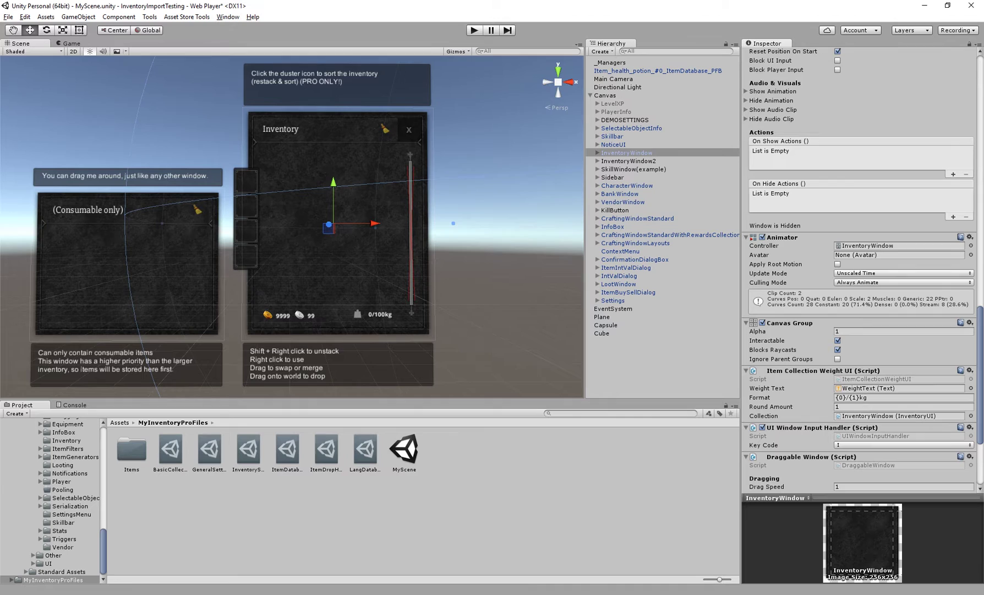
scroll(873, 330, up, 4)
click(872, 352)
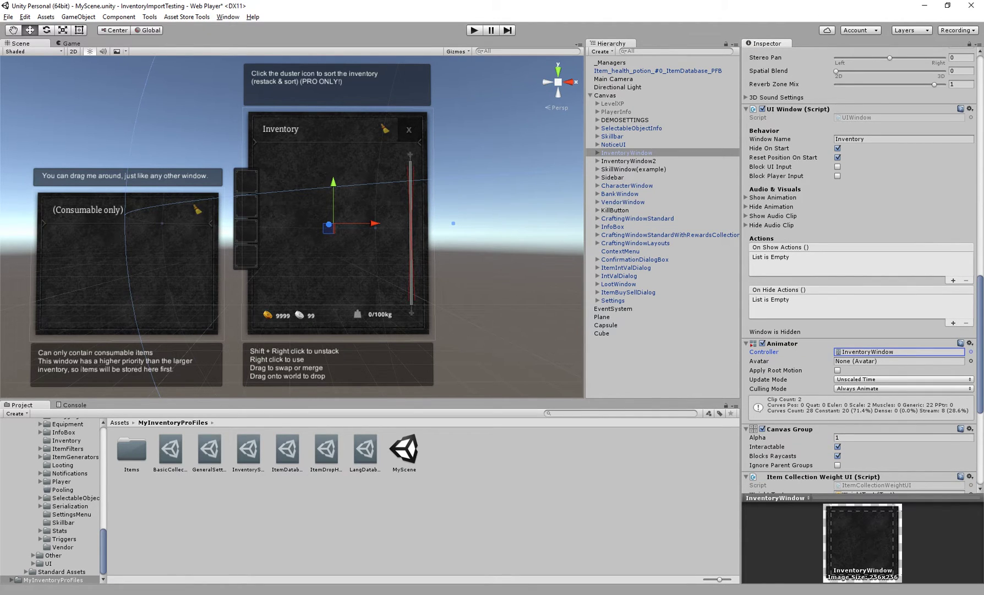
middle_drag(330, 227, 346, 222)
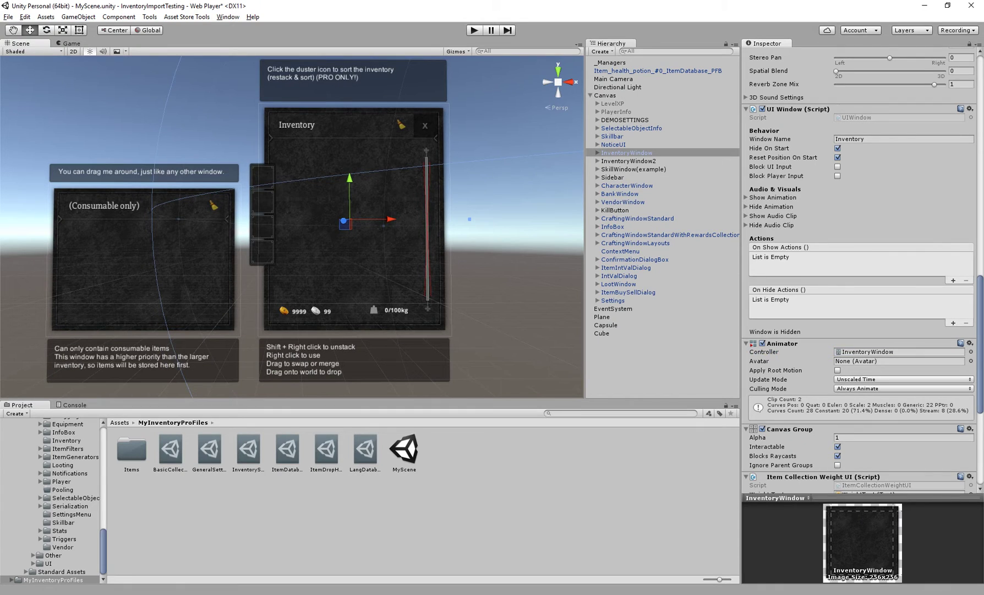
click(873, 351)
double_click(340, 451)
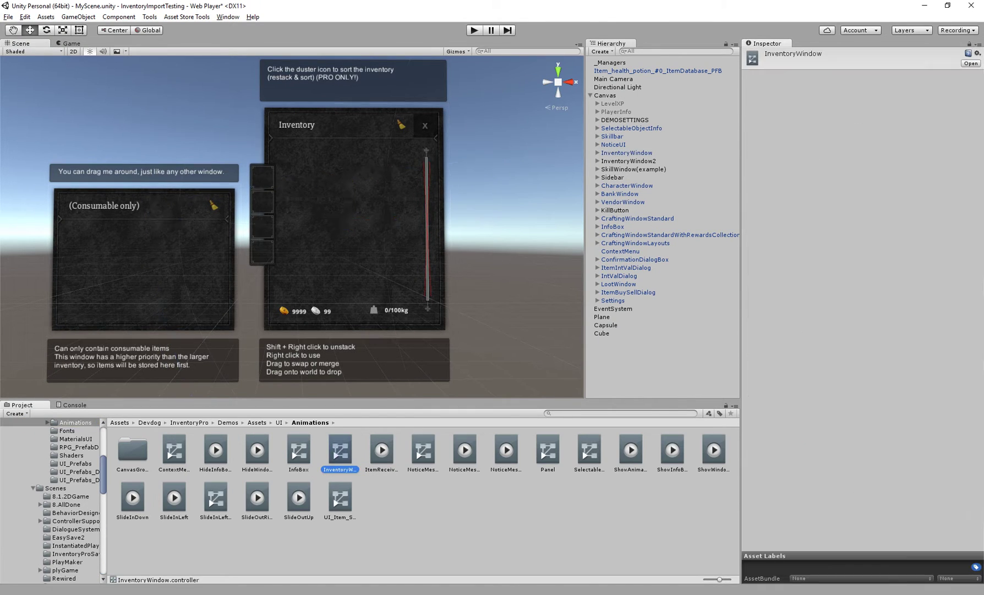
Step: Examine the ShowWindowAnimation and HideWindowAnimation states in the InventoryWindow controller's Base Layer
middle_drag(364, 243, 359, 258)
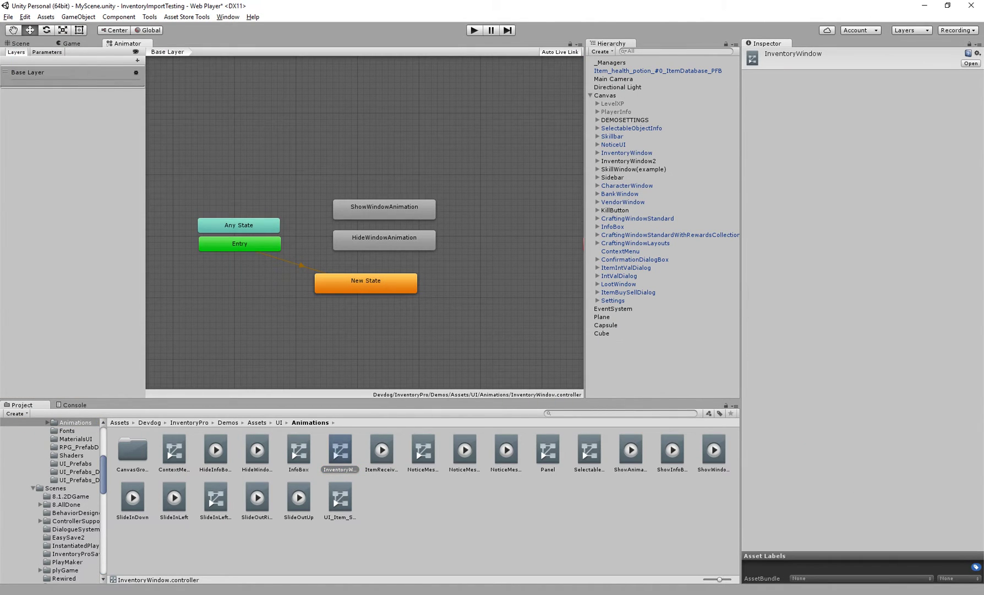
click(385, 210)
click(384, 241)
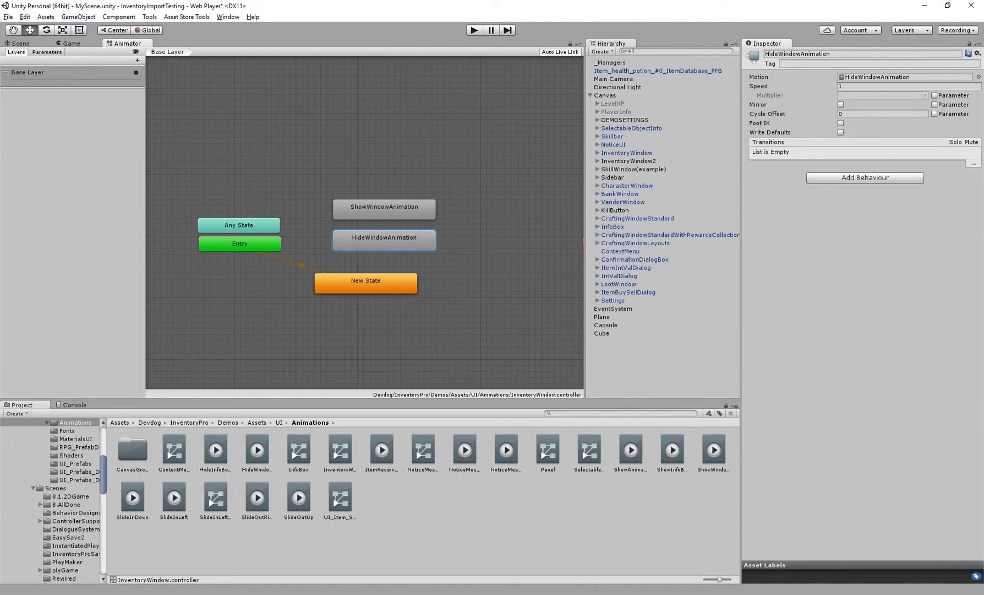
Step: Return to the scene and select InventoryWindow with its children collapsed to show its UI Window component
click(21, 43)
click(346, 220)
middle_drag(346, 220, 316, 220)
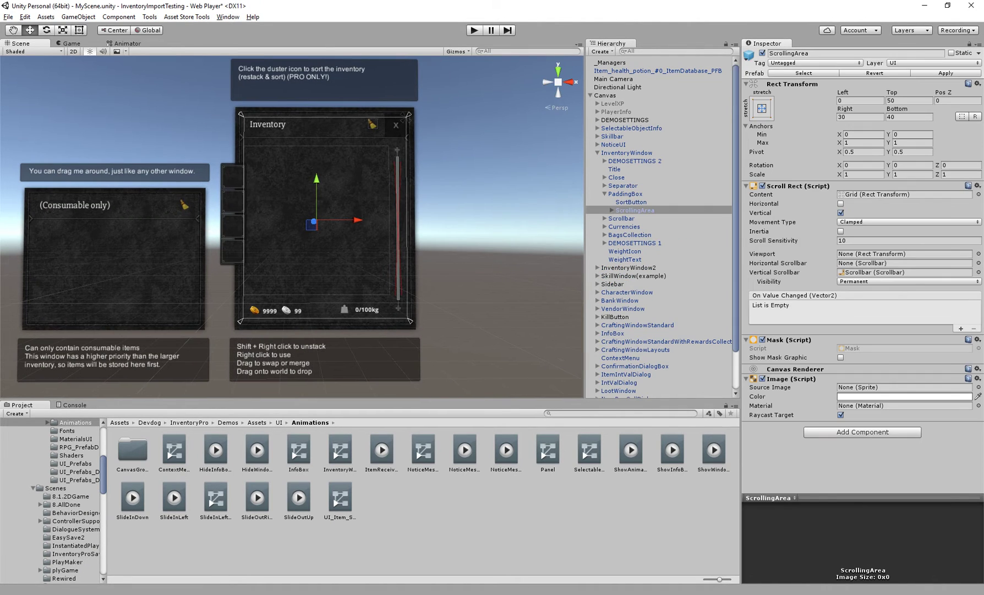
click(597, 153)
click(627, 153)
scroll(859, 270, down, 20)
scroll(863, 275, down, 4)
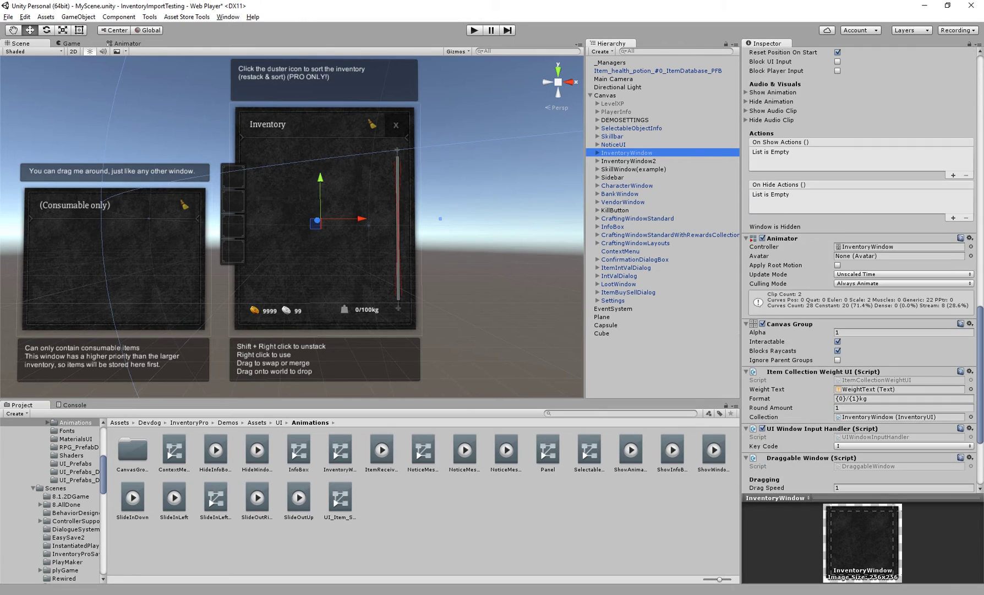
Step: Expand the inventory's show and hide animation settings and set the Show Animation motion to ShowWindowAnimation
scroll(862, 276, up, 6)
click(765, 277)
click(765, 304)
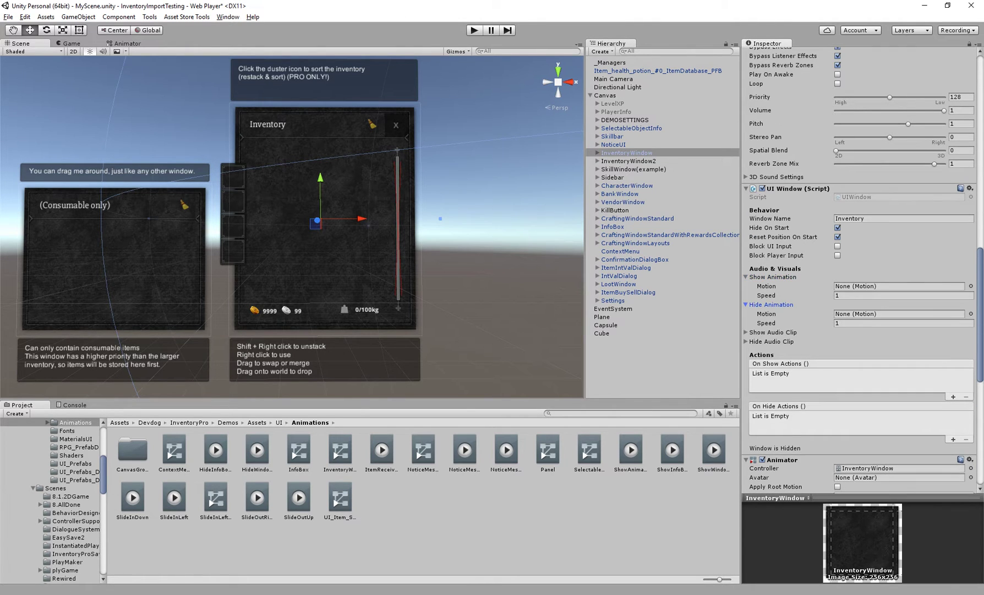
click(971, 287)
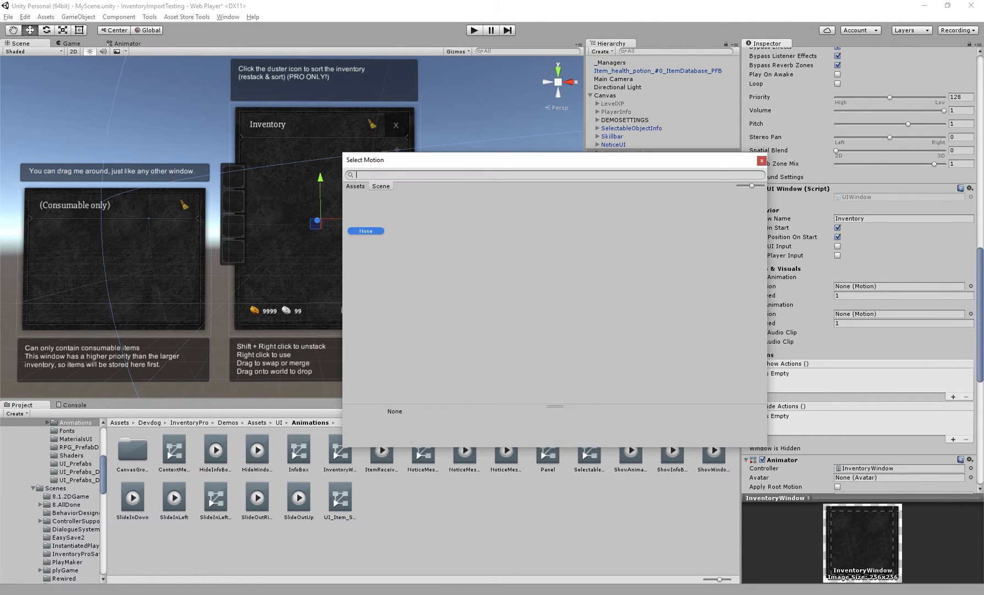
text(show)
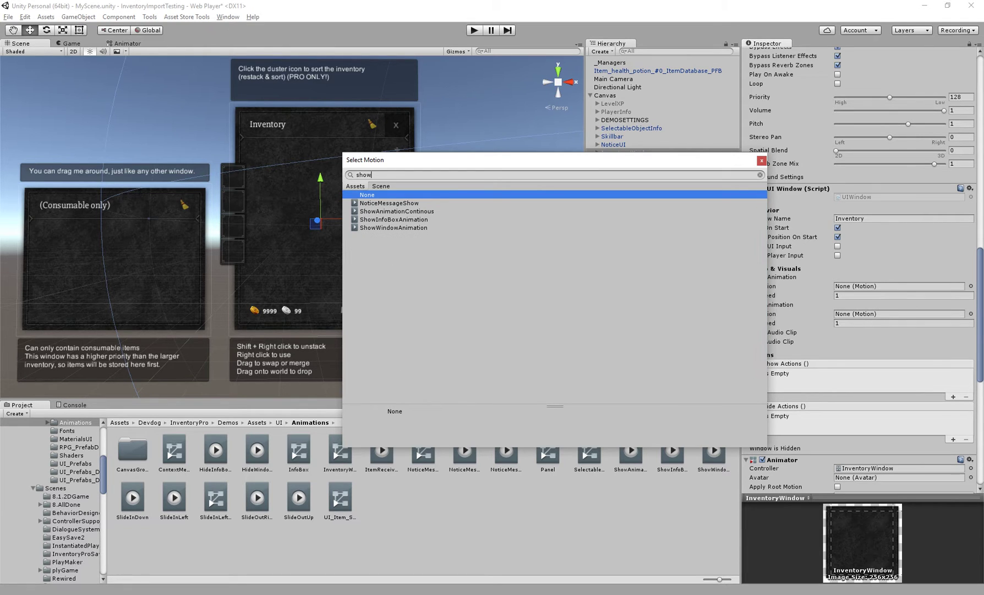
double_click(393, 228)
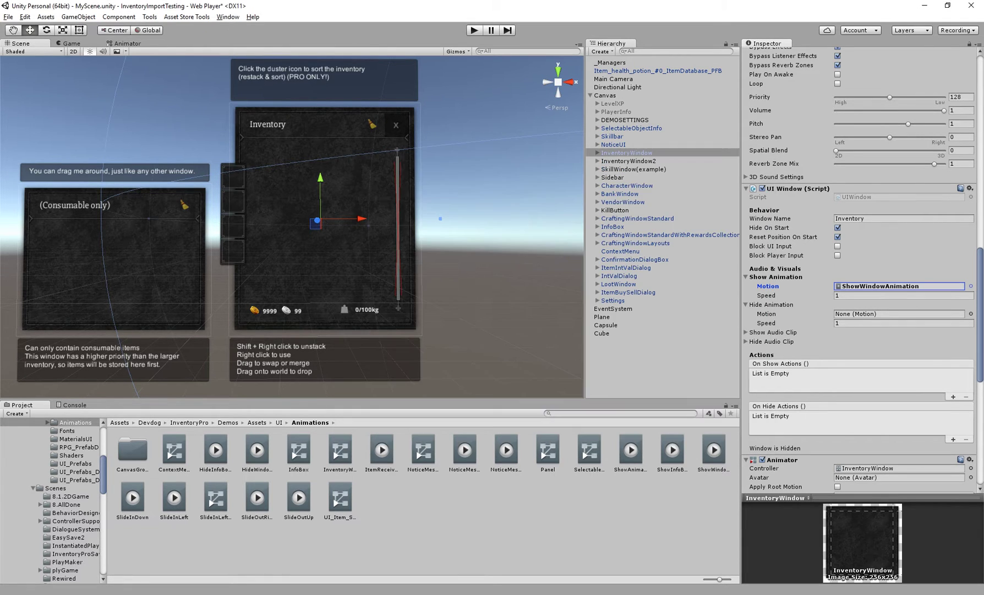
Step: Set the Hide Animation motion of the inventory's UI Window component to HideWindowAnimation
click(971, 313)
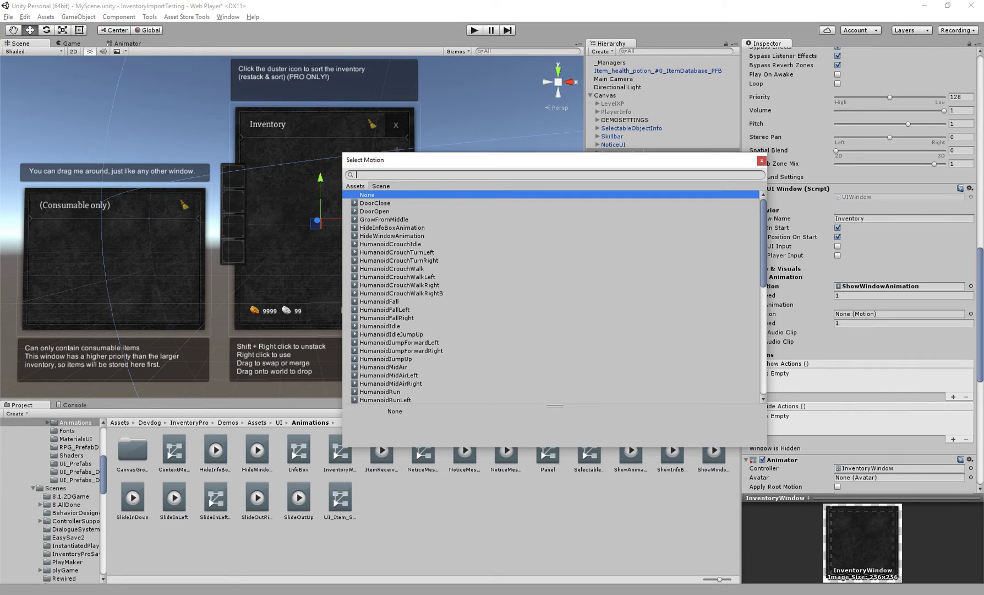
text(hidewin)
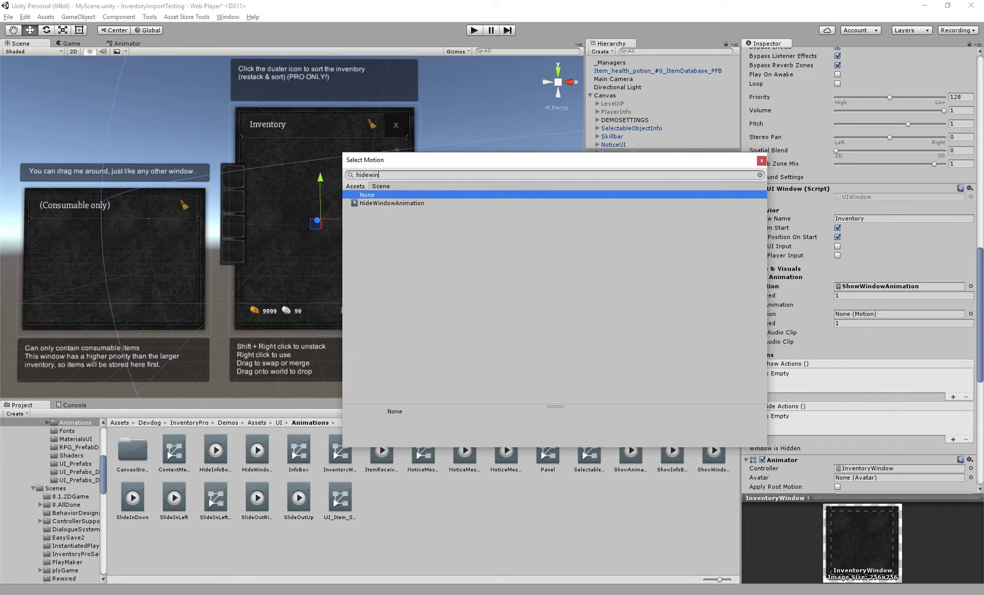
key(Down)
key(Return)
Step: Expand Show Audio Clip on the inventory's UI Window component and assign the pop audio clip to it
click(771, 333)
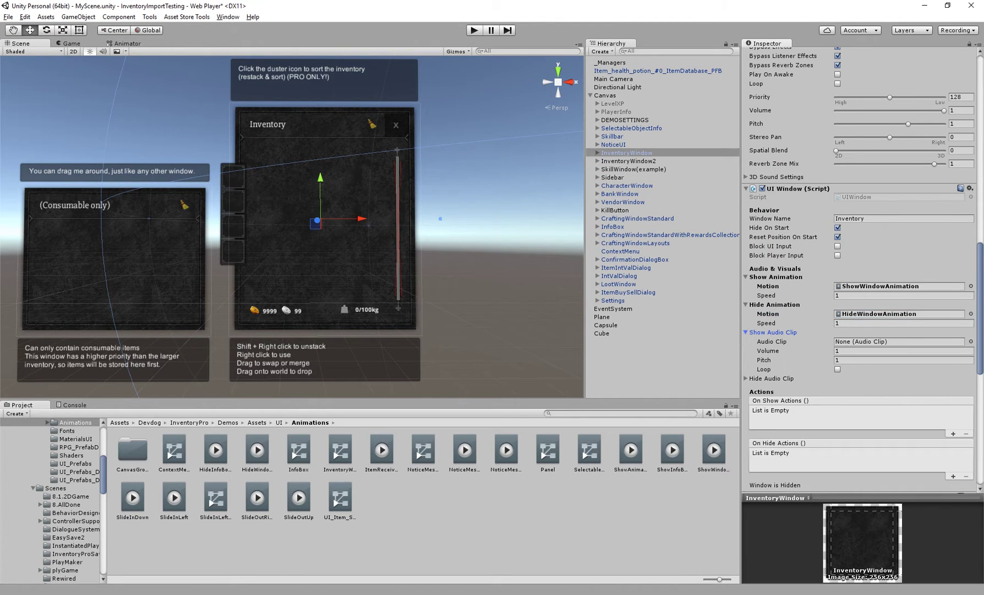
scroll(859, 341, down, 1)
click(971, 310)
text(pop)
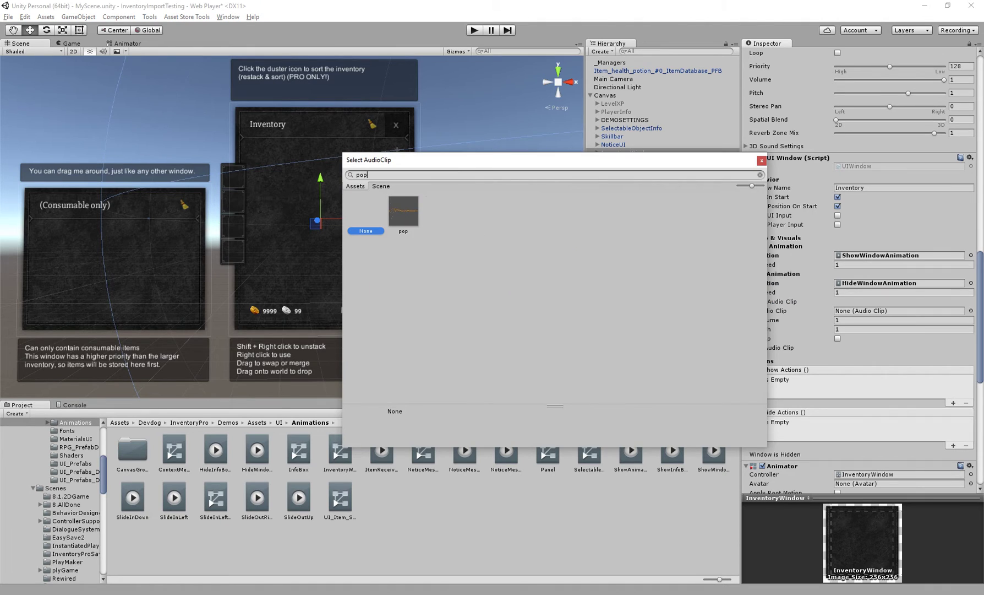
key(Down)
key(Return)
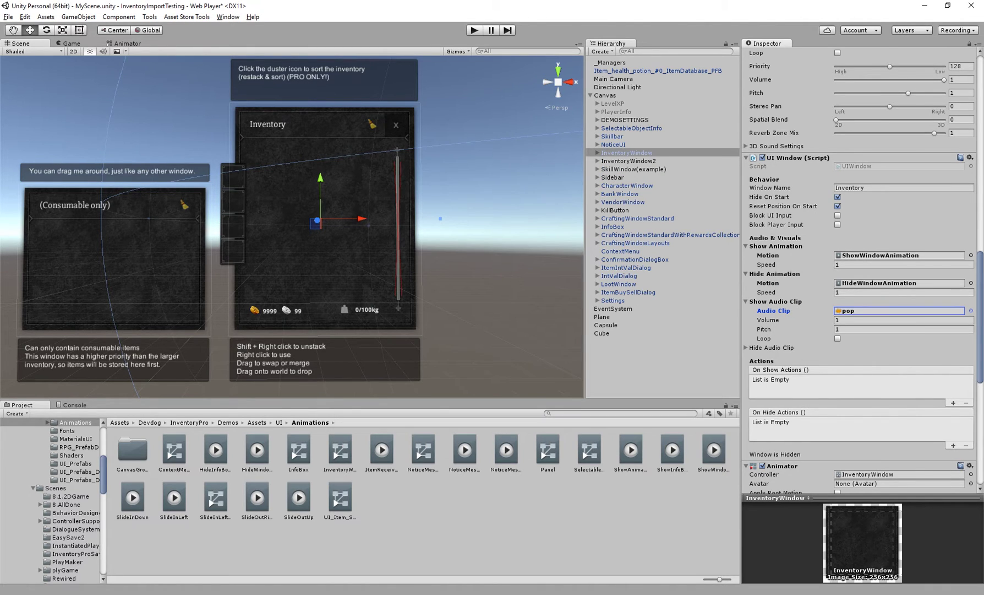
Step: Expand Hide Audio Clip on the inventory's UI Window component and assign the pop audio clip to it
click(771, 347)
click(971, 356)
text(pop)
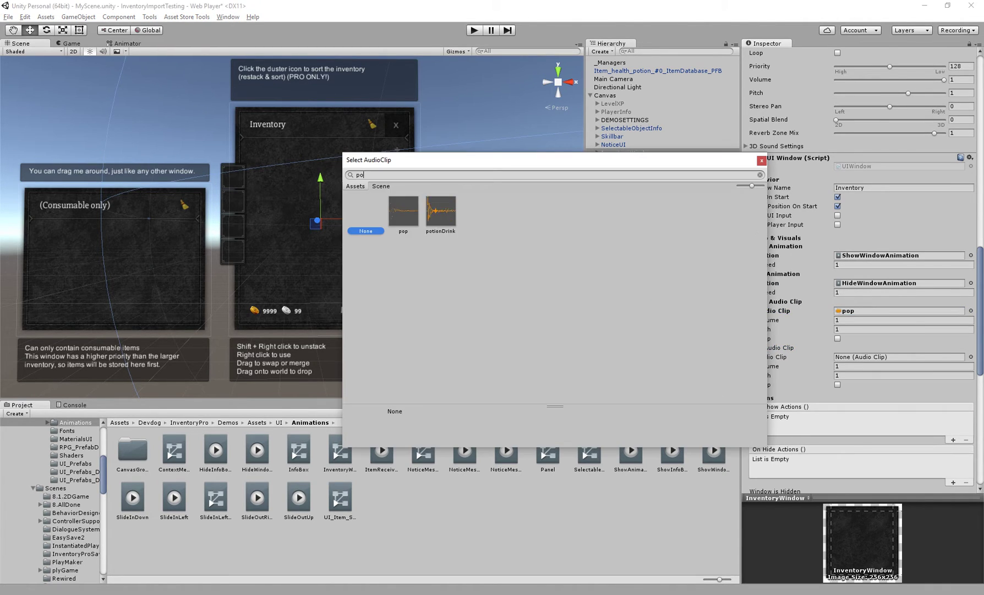
key(Down)
key(Return)
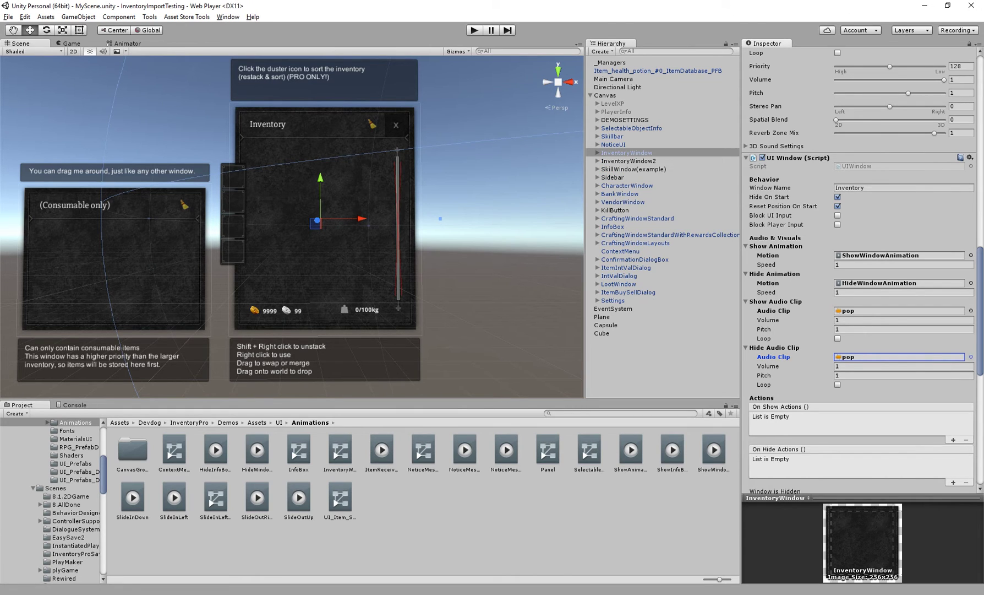
Step: Run the scene, open and close the inventory twice to test its animations and sounds, and stop play mode
key(ctrl+p)
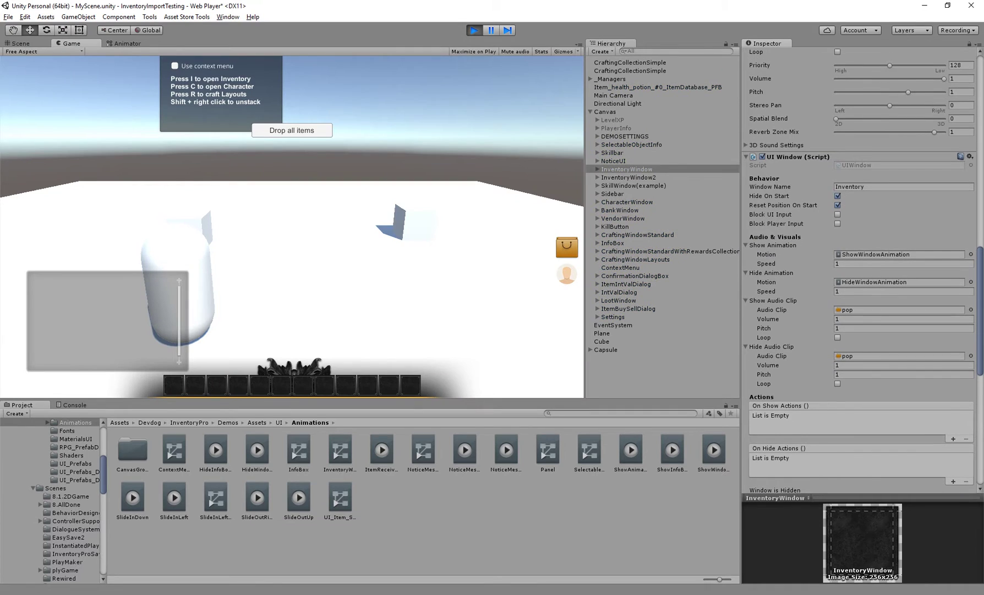
key(i)
key(i)
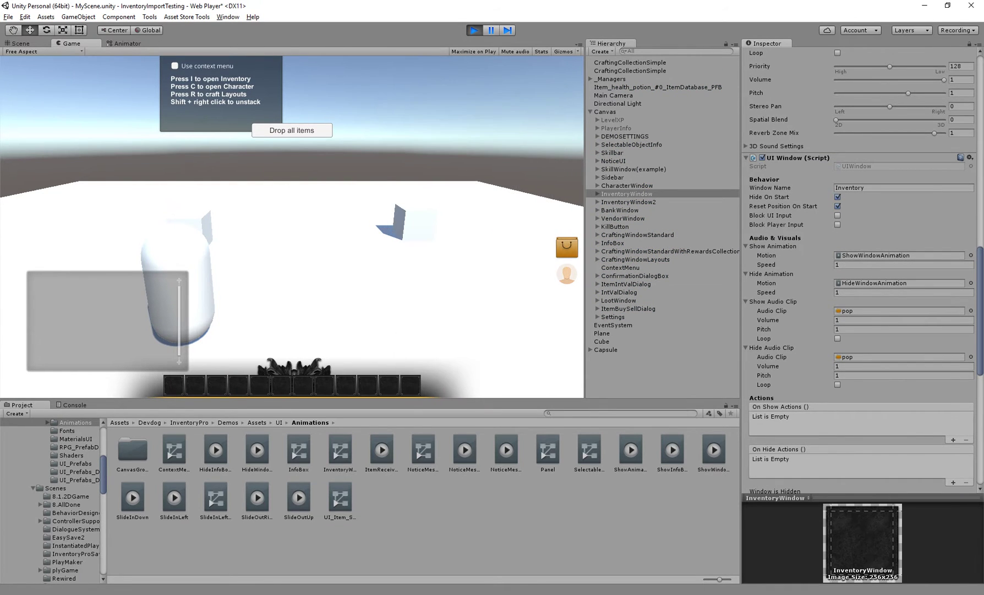
key(i)
key(i)
key(ctrl+p)
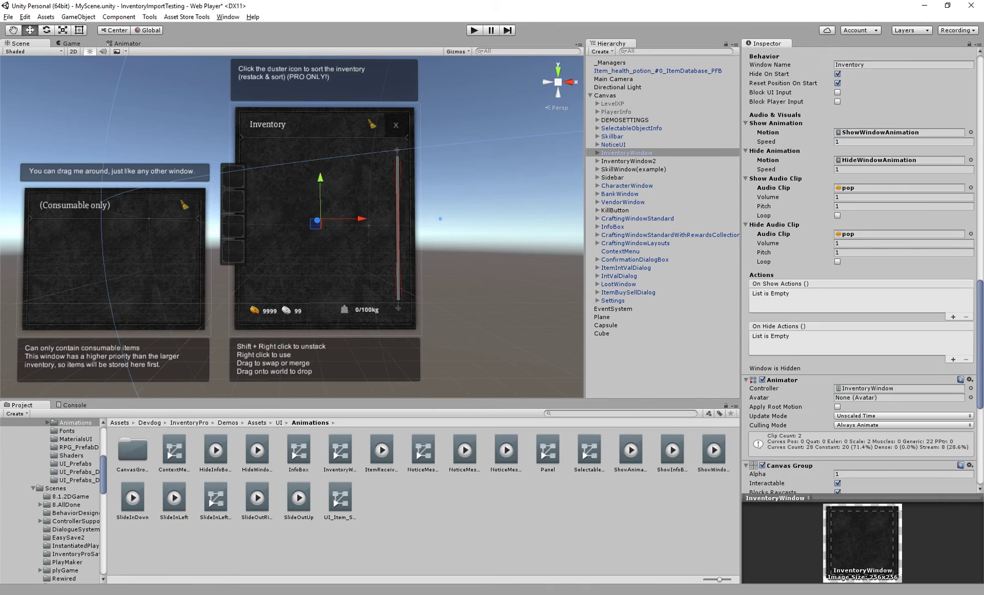
Step: Create an empty object under Canvas, place it directly below SelectableObjectInfo in the hierarchy and frame it
scroll(859, 270, down, 10)
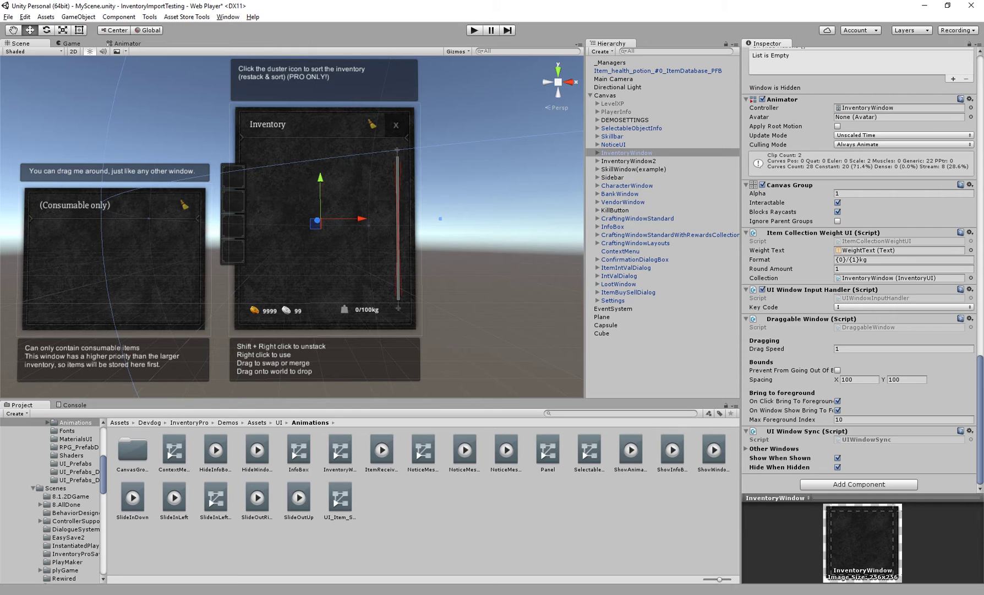
right_click(605, 96)
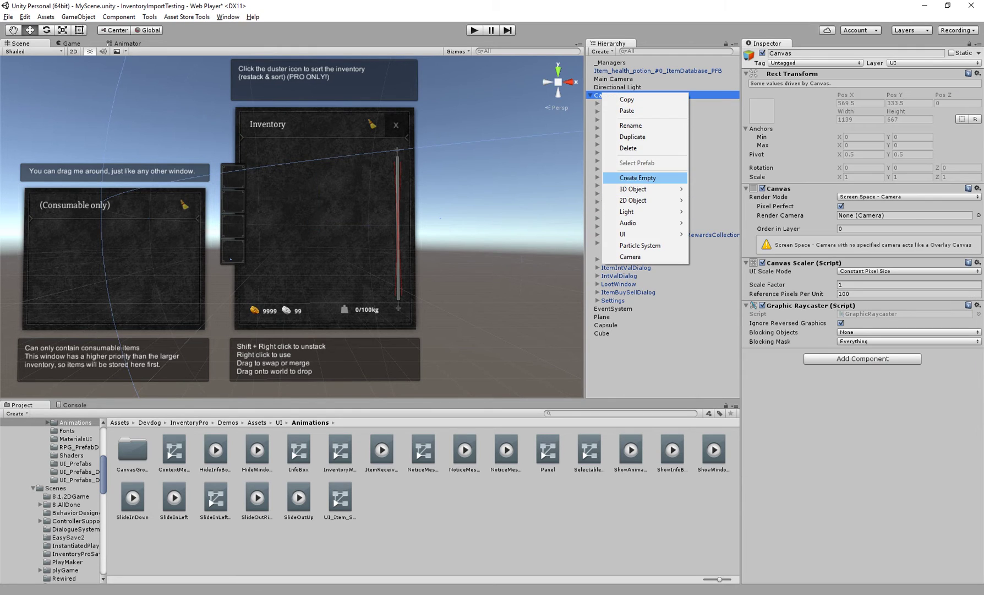
click(628, 176)
drag(619, 309, 601, 132)
double_click(616, 136)
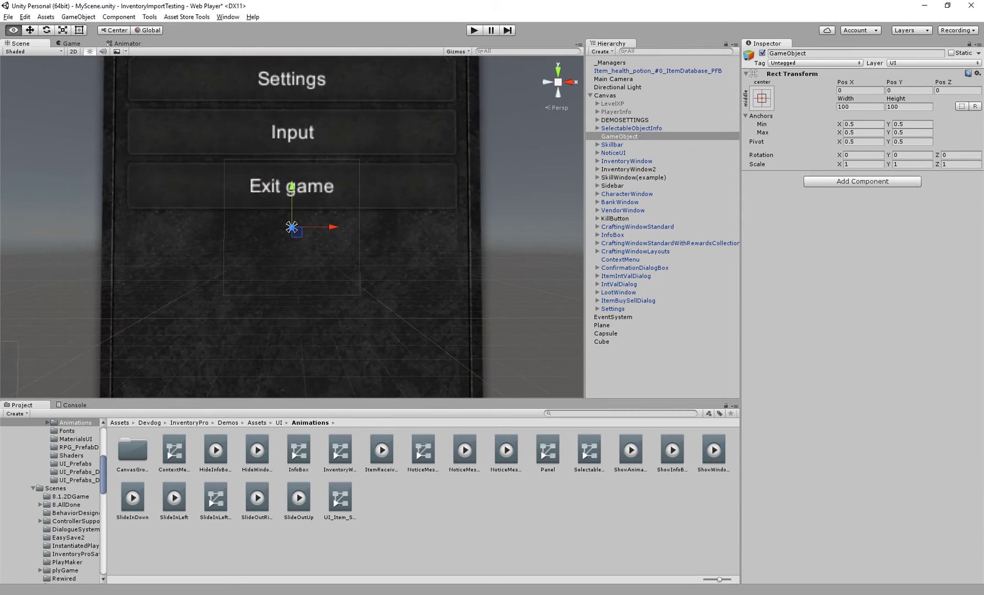
Step: Add an Image component to the new GameObject under Canvas
scroll(293, 227, down, 10)
middle_drag(293, 226, 235, 230)
key(ctrl+shift+a)
text(image)
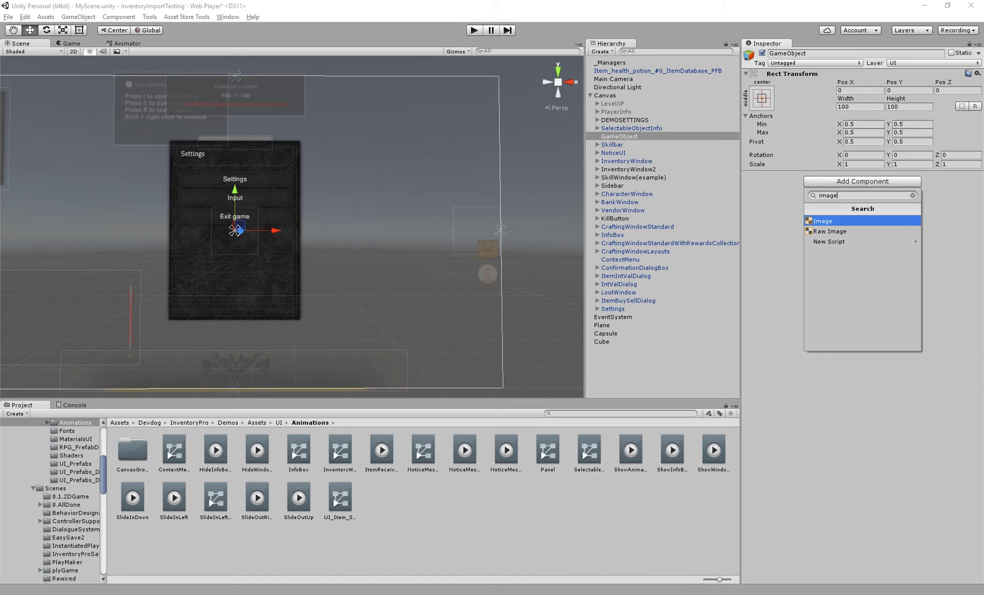
key(Return)
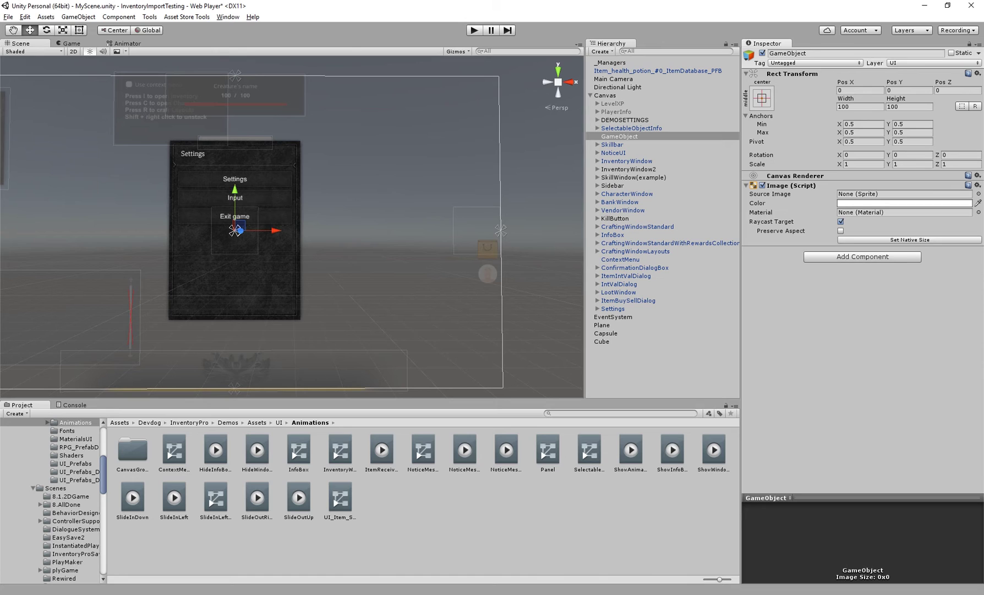
Step: Add the UI Window component to the new GameObject
key(ctrl+shift+a)
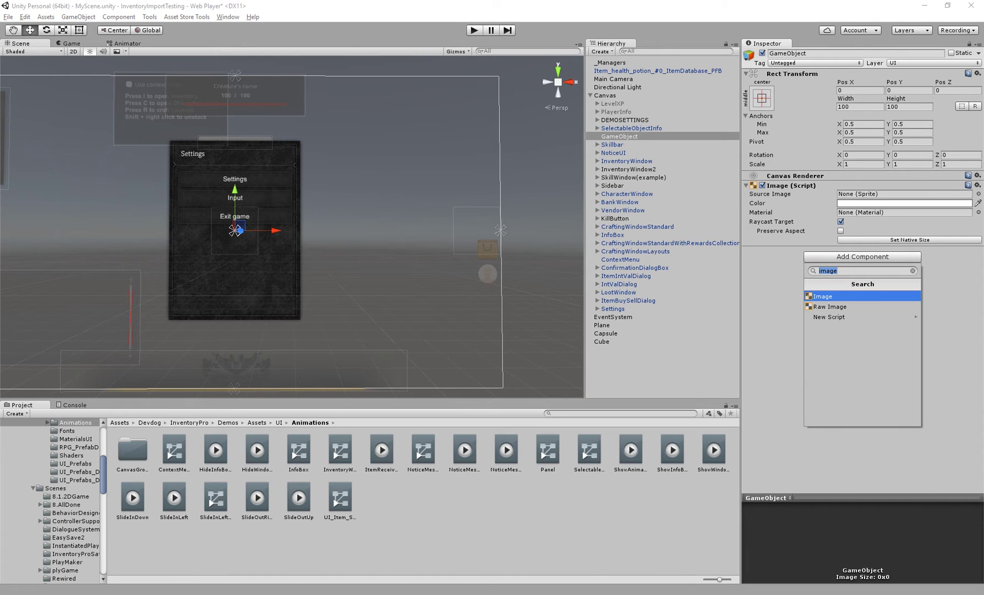
text(uiwindow)
key(Return)
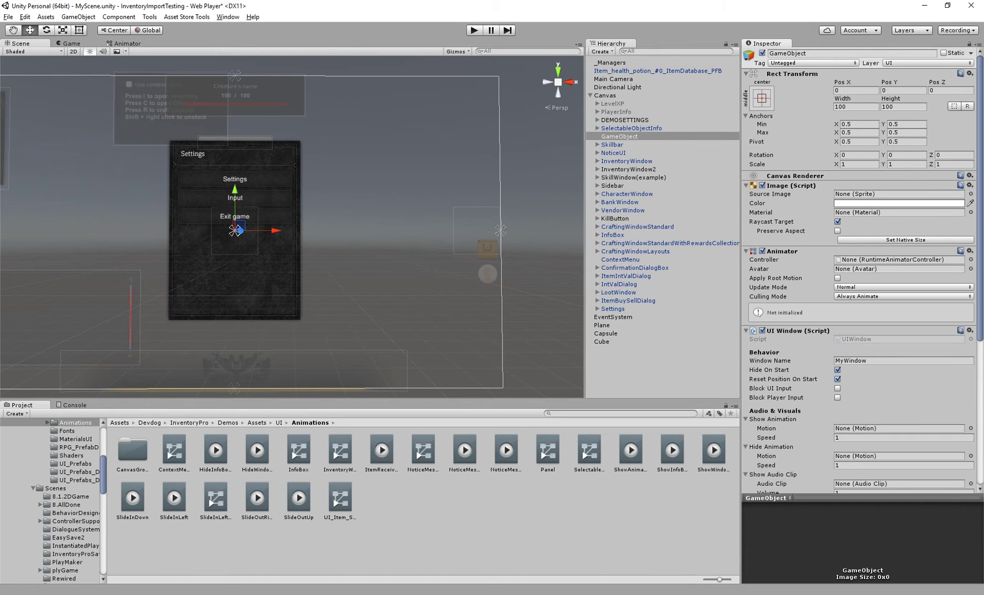
Step: Move the new GameObject's image away from the Settings window to the free area beside the Inventory window
middle_drag(237, 237, 239, 221)
key(t)
drag(238, 222, 474, 312)
middle_drag(474, 312, 369, 323)
scroll(369, 324, up, 2)
scroll(330, 276, down, 20)
drag(289, 236, 561, 239)
middle_drag(561, 239, 348, 235)
drag(348, 235, 482, 236)
scroll(495, 237, up, 2)
middle_drag(537, 237, 430, 250)
drag(430, 250, 308, 237)
Step: Resize the new image panel to about 340 by 384 beside the Inventory window
drag(353, 194, 373, 183)
scroll(373, 184, up, 8)
middle_drag(374, 187, 324, 205)
drag(325, 205, 311, 209)
middle_drag(312, 208, 353, 189)
scroll(354, 189, up, 3)
middle_drag(353, 188, 392, 160)
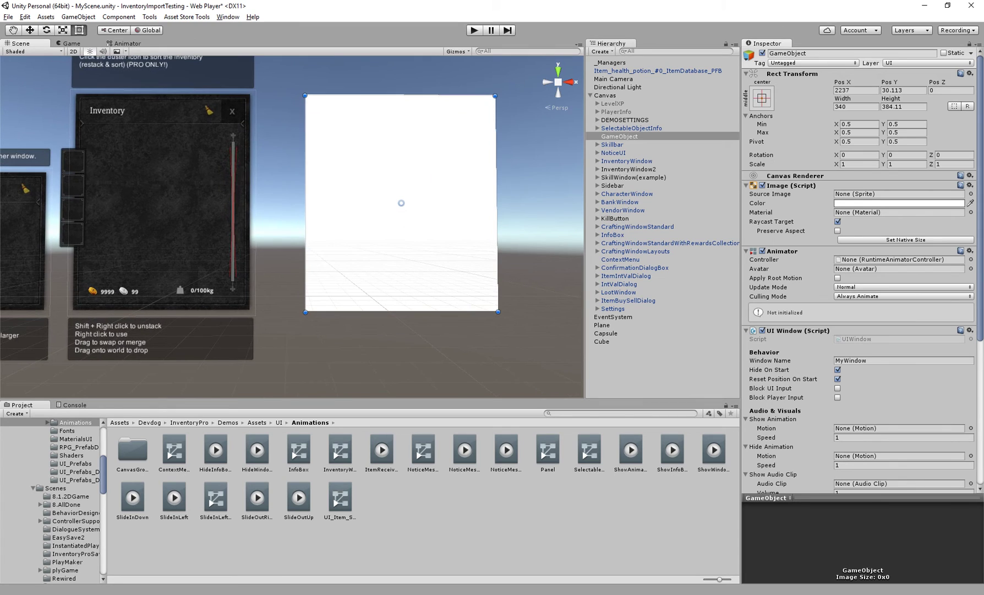
Step: Add a UIWindowInputHandler to the new GameObject's UI Window and set its key code to R
scroll(861, 275, down, 5)
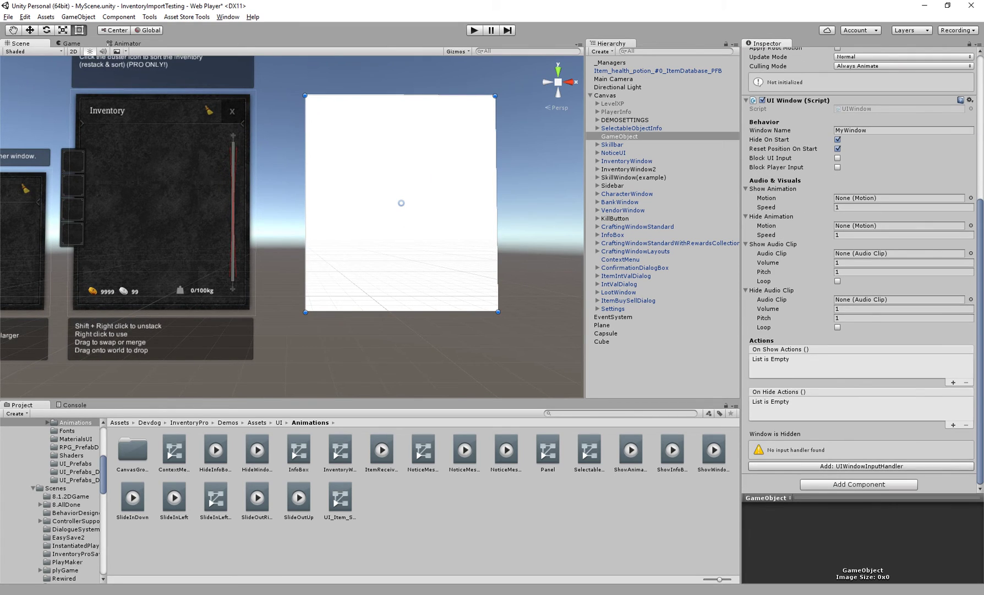
middle_drag(397, 192, 404, 210)
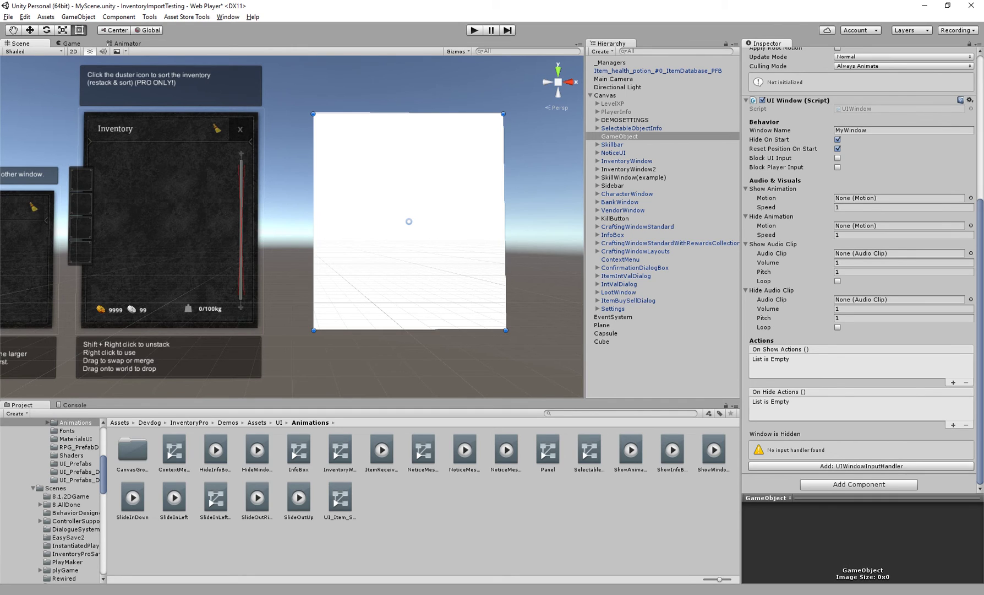
click(861, 466)
click(862, 467)
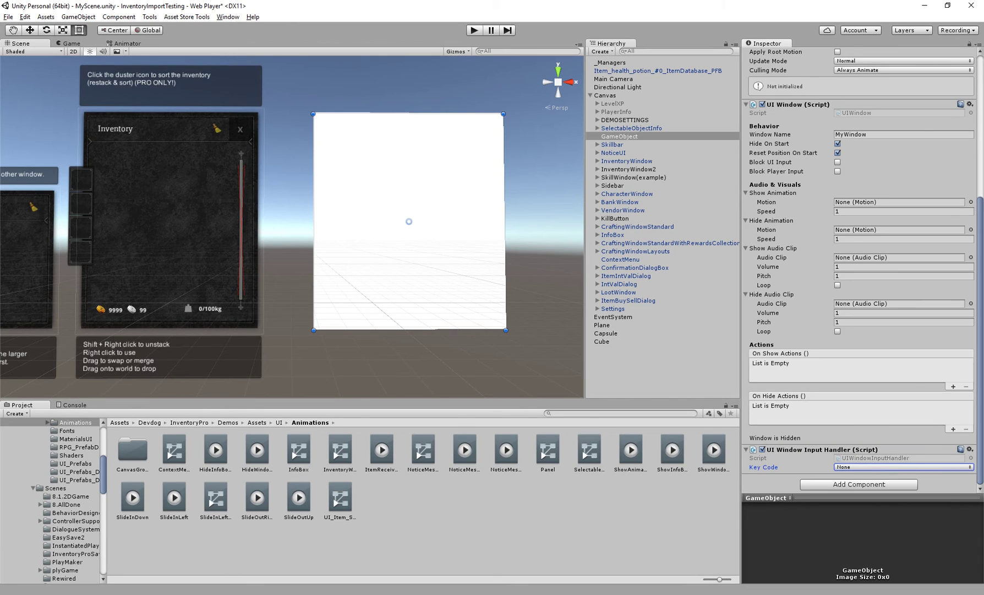
key(space)
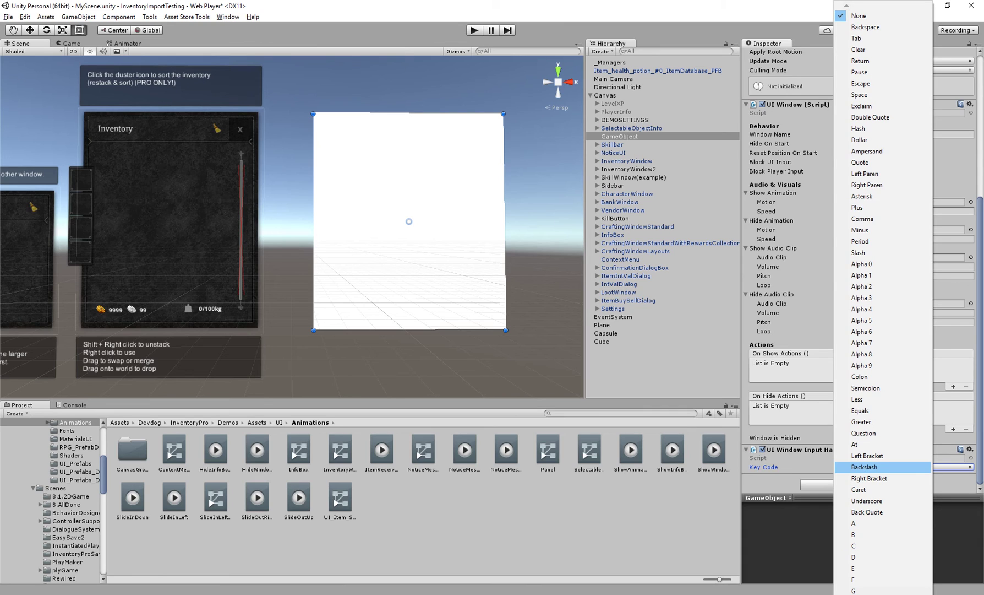
key(r)
key(r)
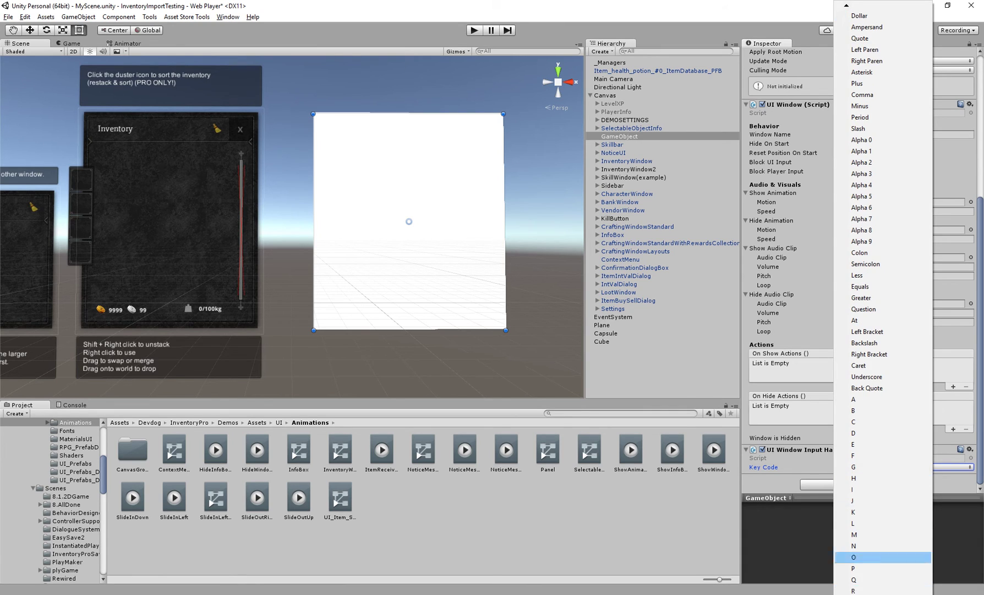
key(Return)
Step: Play-test the scene by opening the new window with R and moving the crafting window aside, and stop playback
key(ctrl+p)
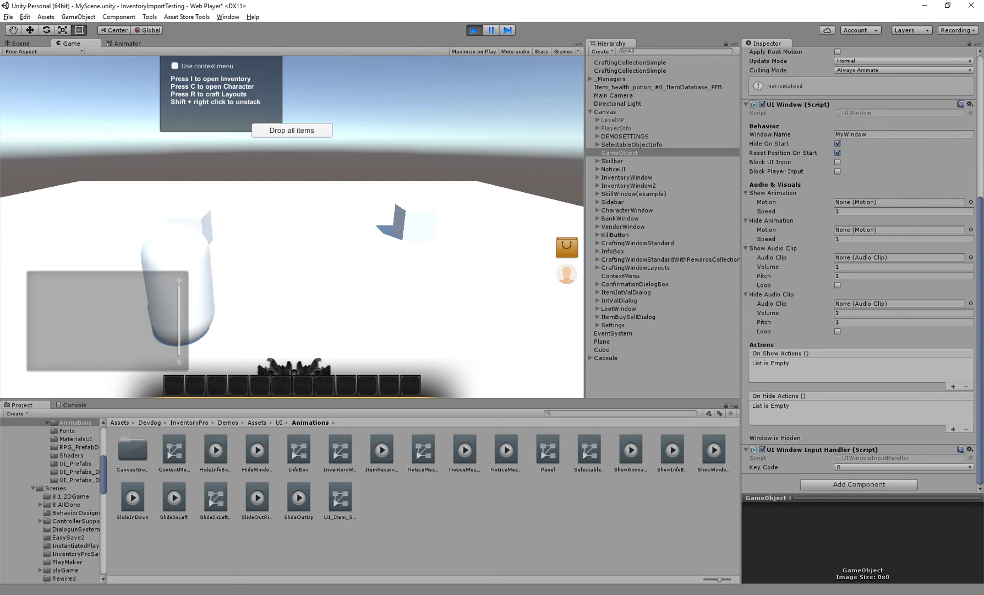
key(r)
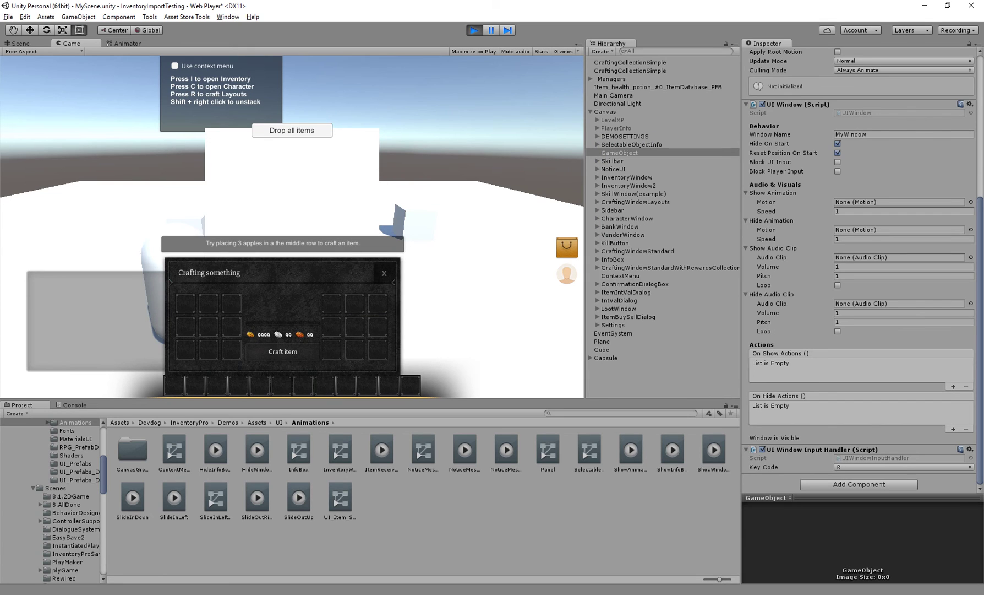
drag(283, 273, 228, 206)
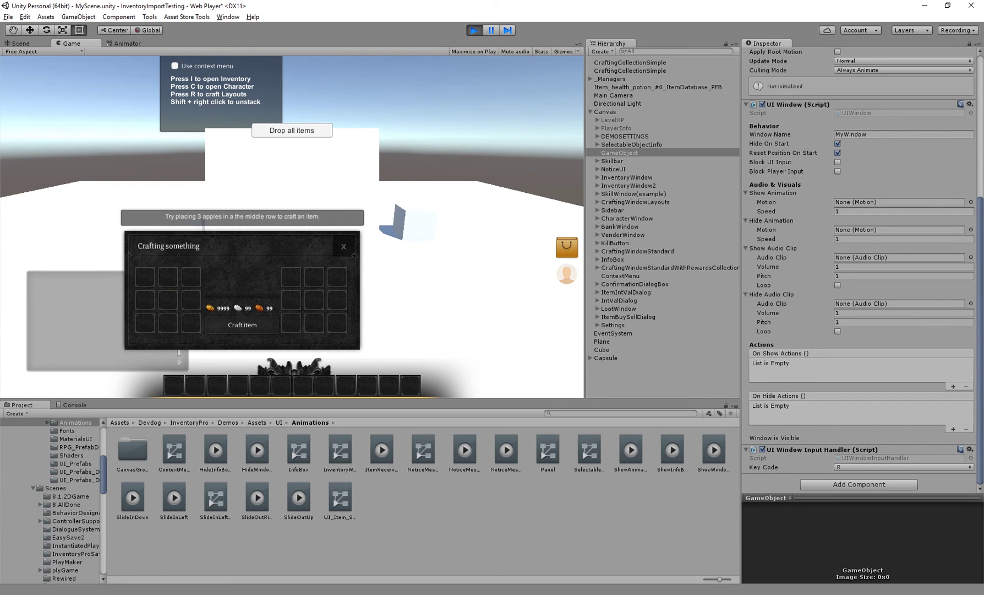
key(ctrl+p)
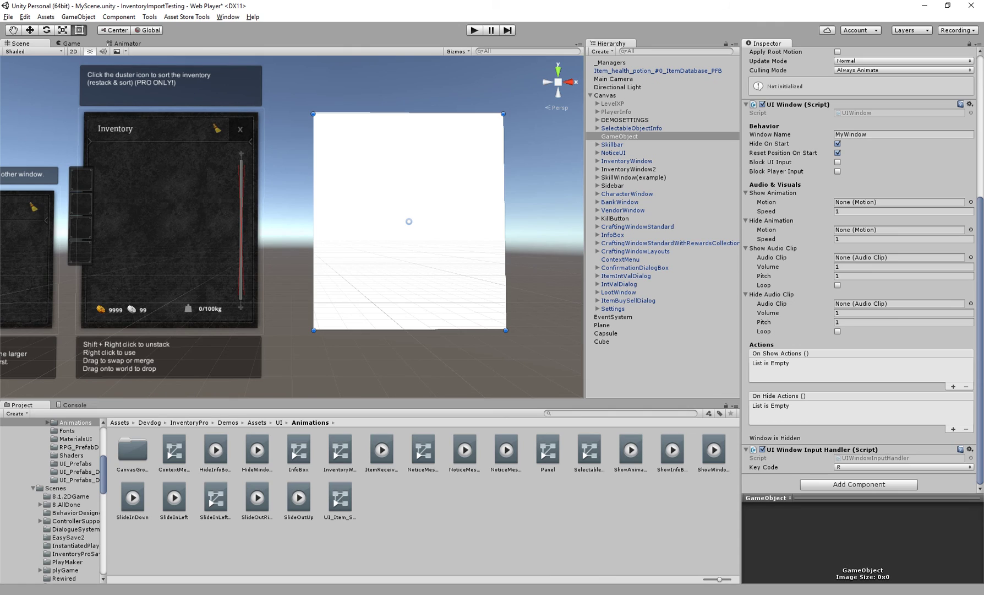
Step: Add the Draggable Window component to the GameObject and move the UI Window Input Handler below it
key(ctrl+shift+a)
text(dragg)
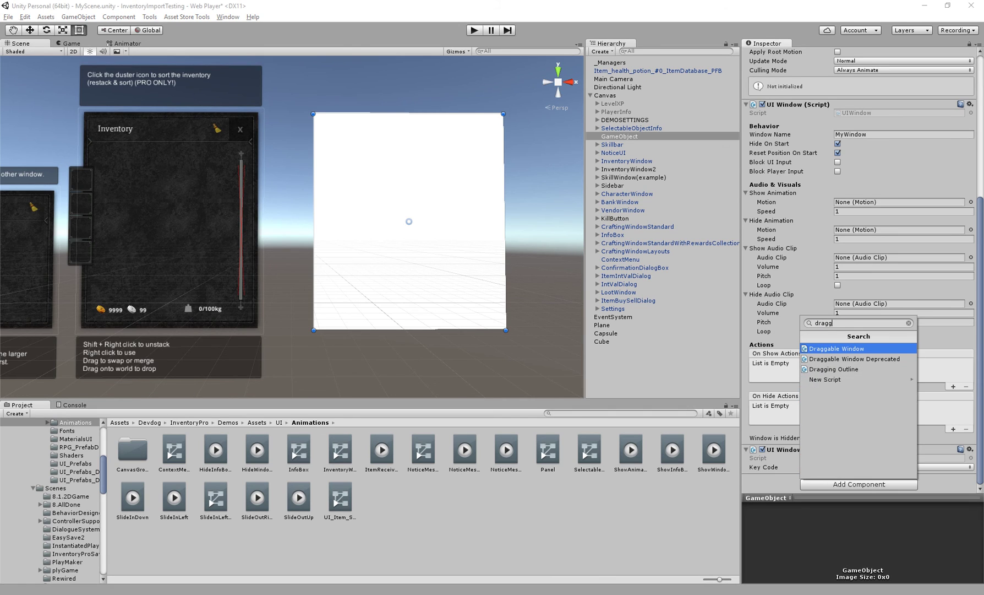
key(Return)
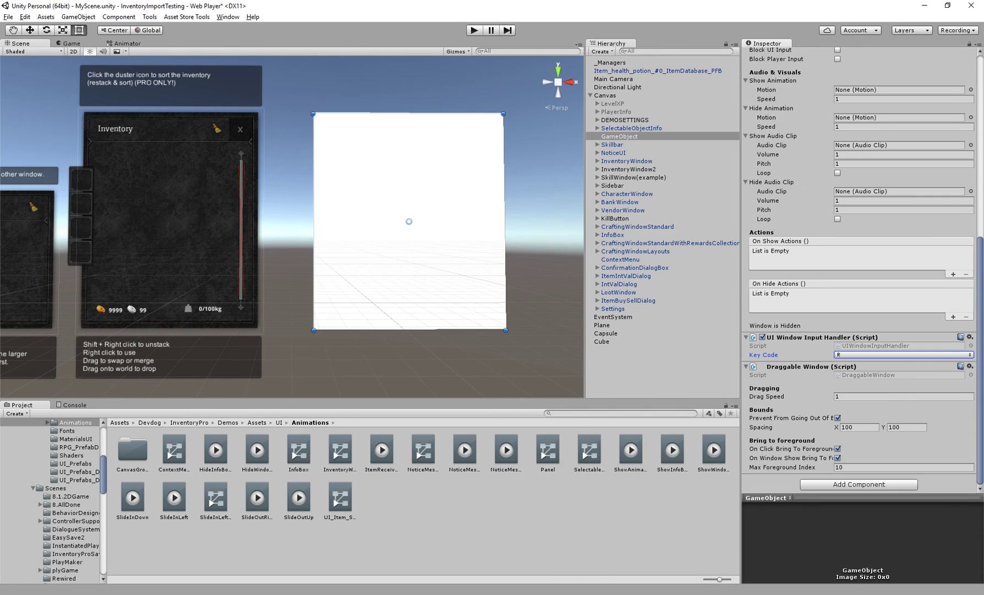
scroll(292, 226, down, 3)
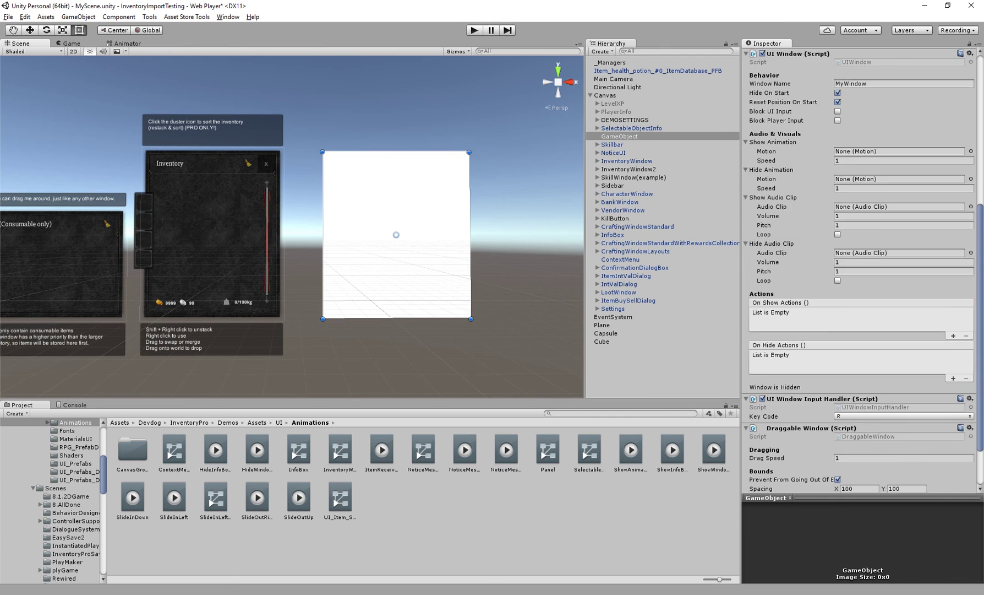
right_click(792, 338)
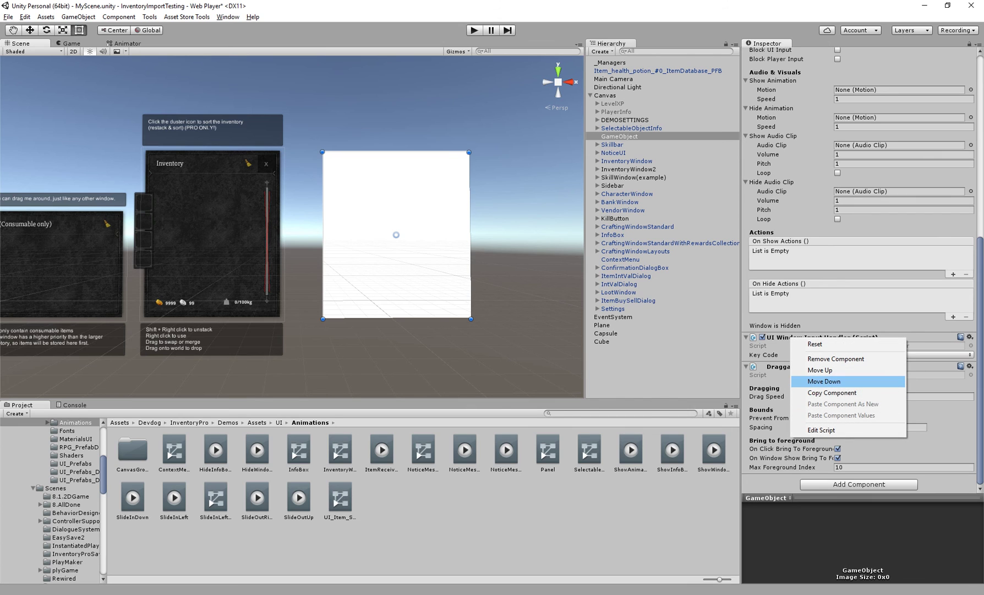
click(824, 381)
Step: Add a second UI Window Input Handler component to the GameObject and set its key code to Plus
click(859, 483)
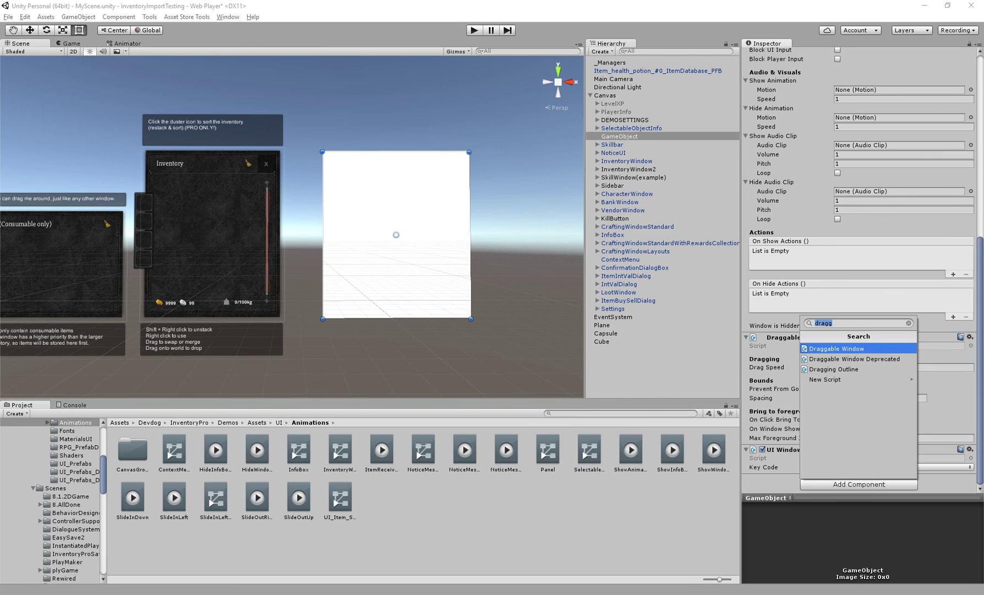
text(uiwindow)
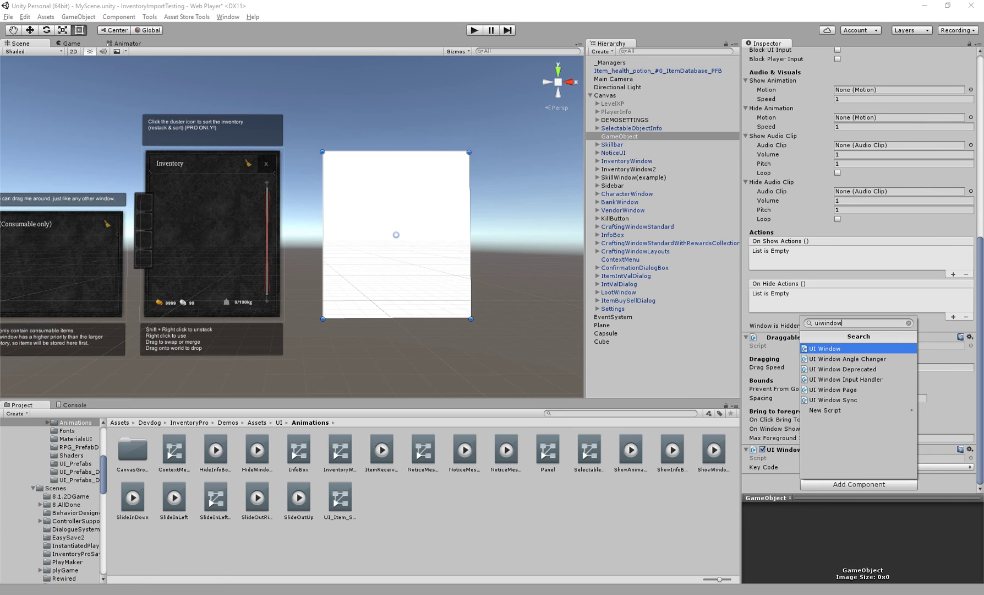
key(Down)
key(Down)
key(Down)
key(Return)
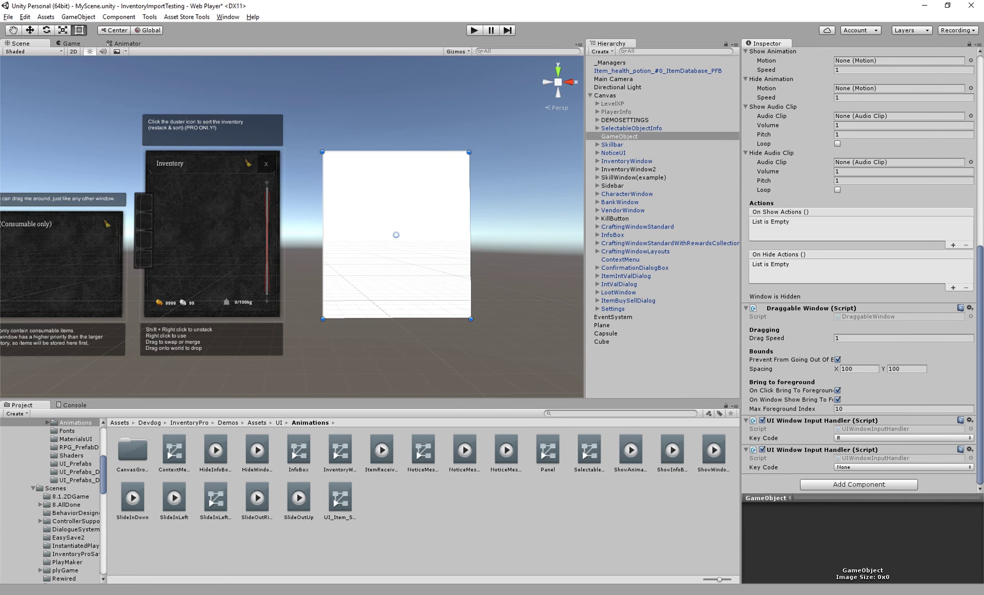
click(904, 467)
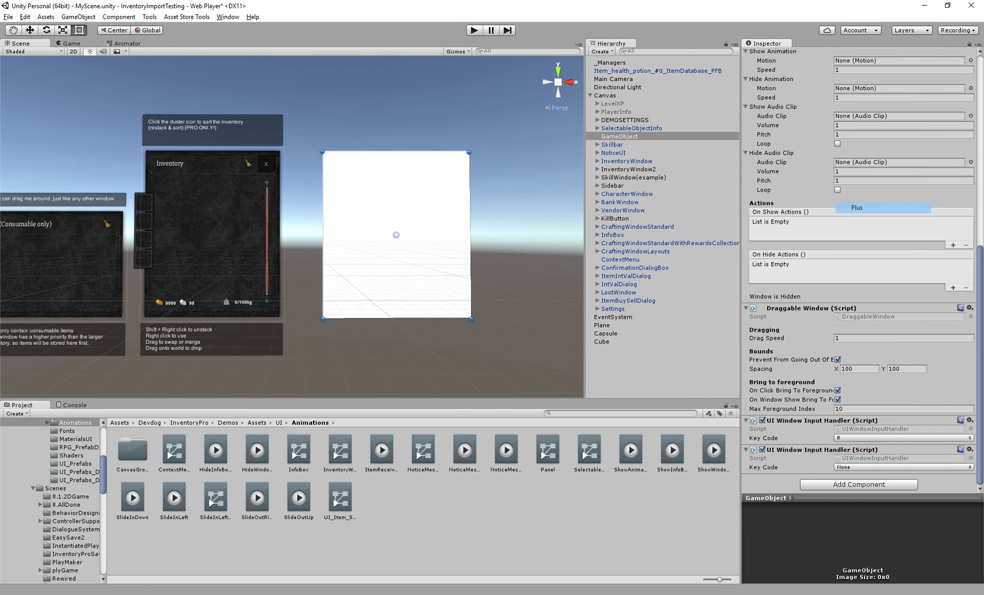
click(858, 207)
scroll(327, 240, down, 5)
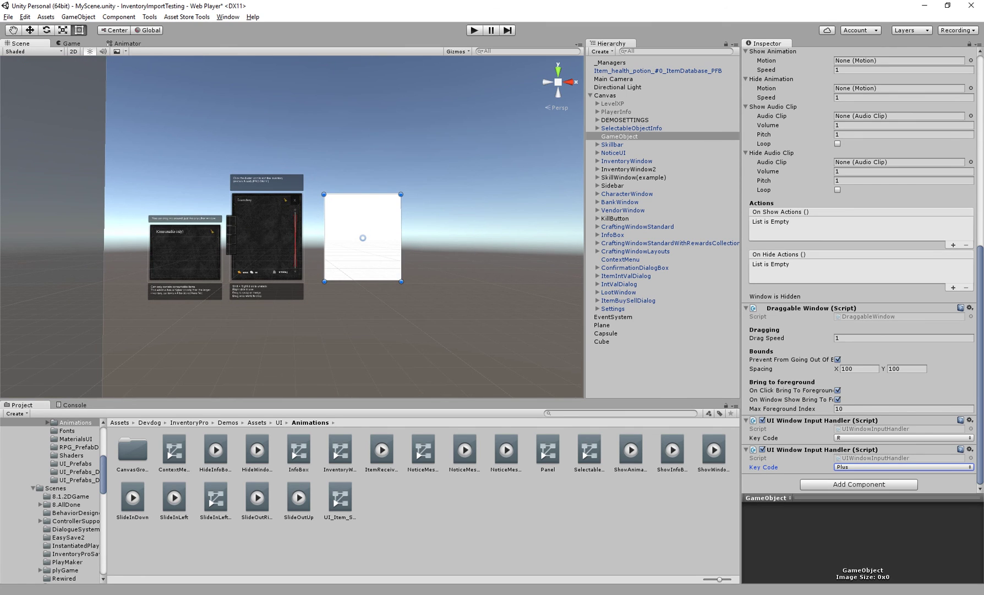
scroll(859, 265, up, 6)
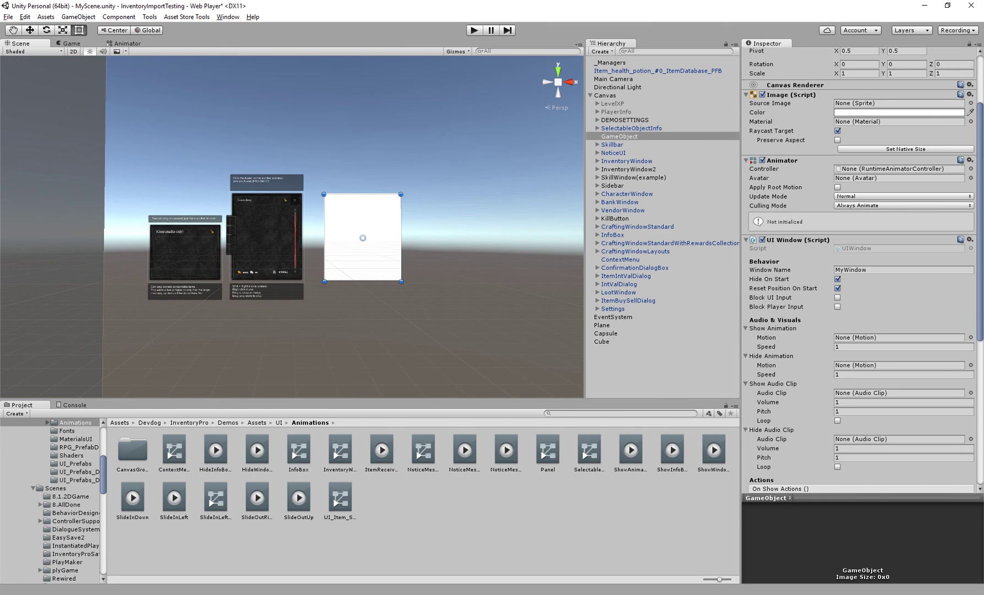
scroll(859, 264, down, 3)
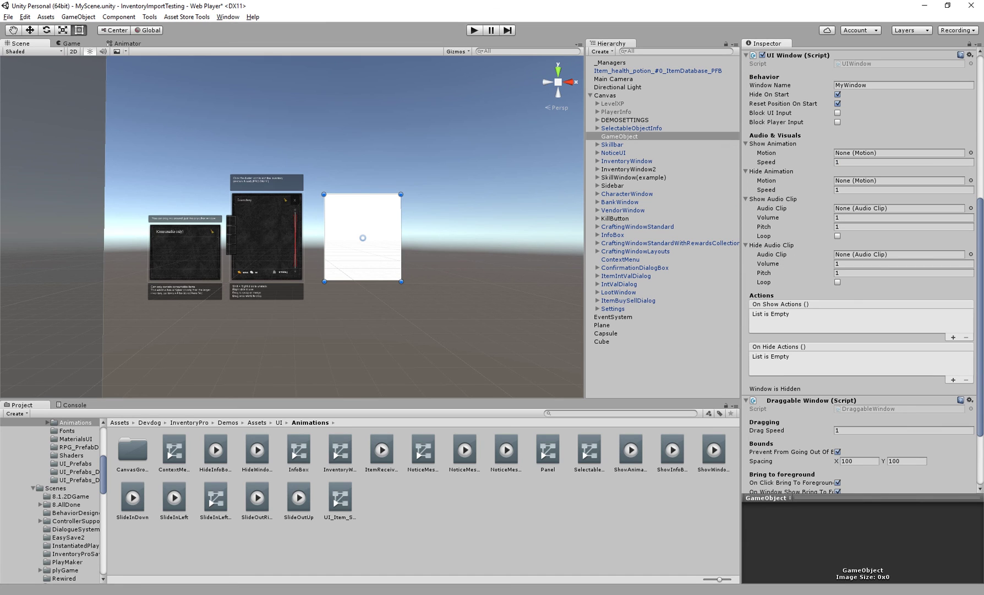